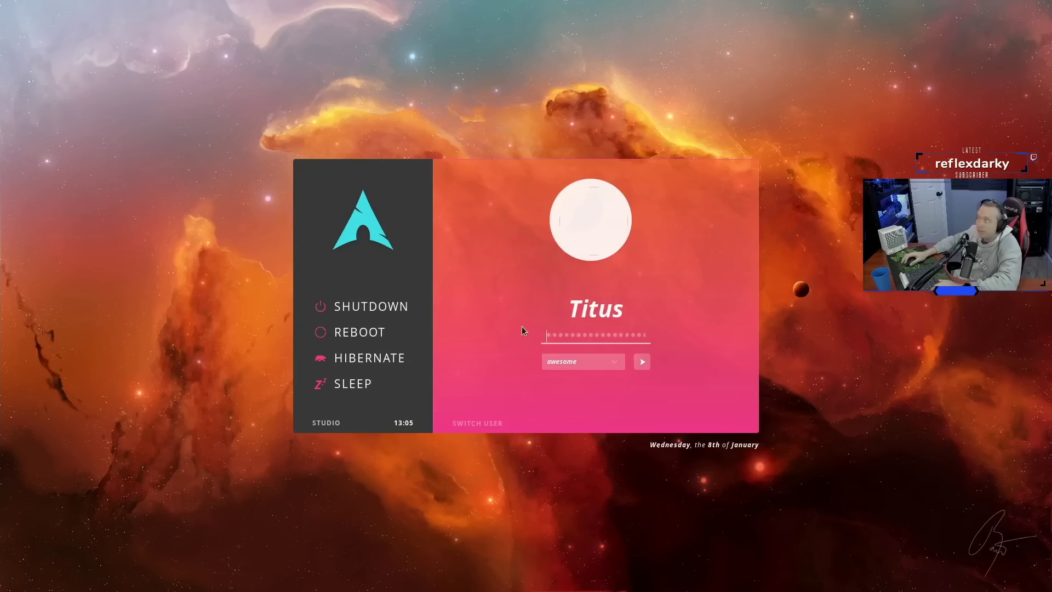
Enter the account password in the LightDM webkit2 greeter to reach the awesome desktop.
type("****")
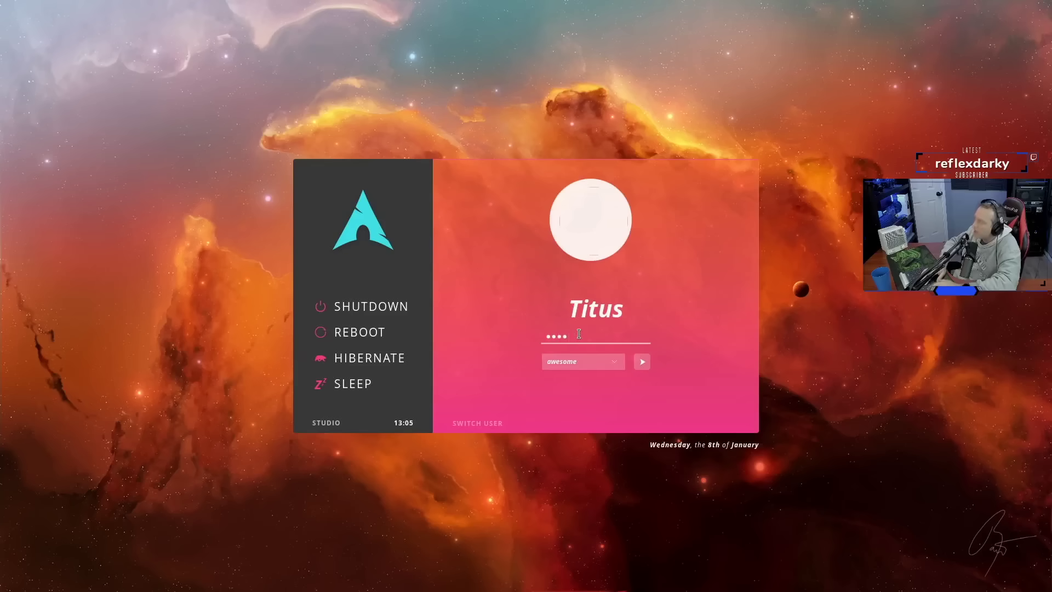
key("Return")
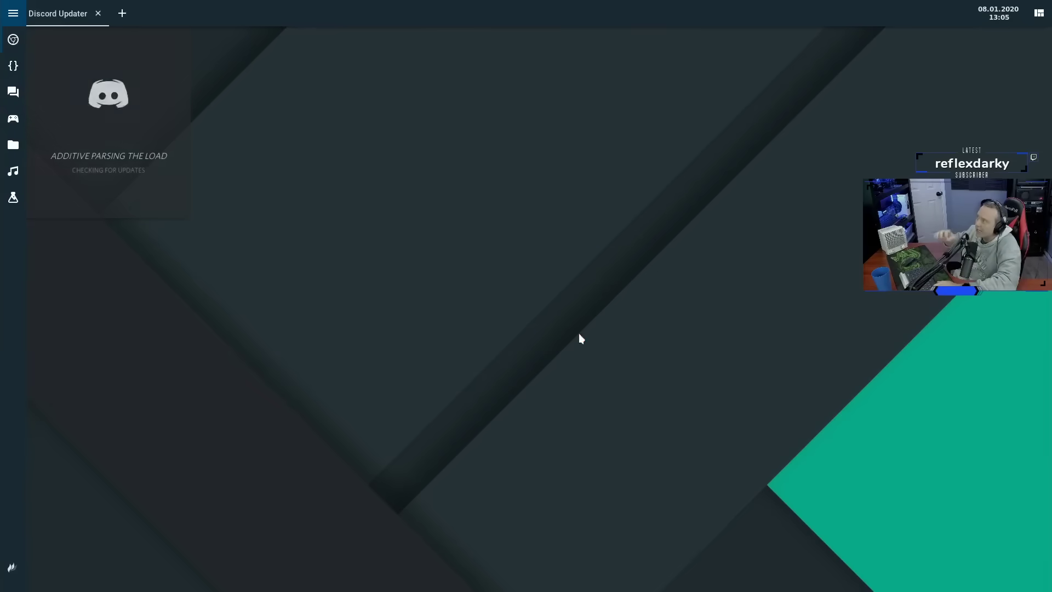
Bring up the christitus.com LightDM Configuration article and read its installation and theme sections.
left_click(12, 40)
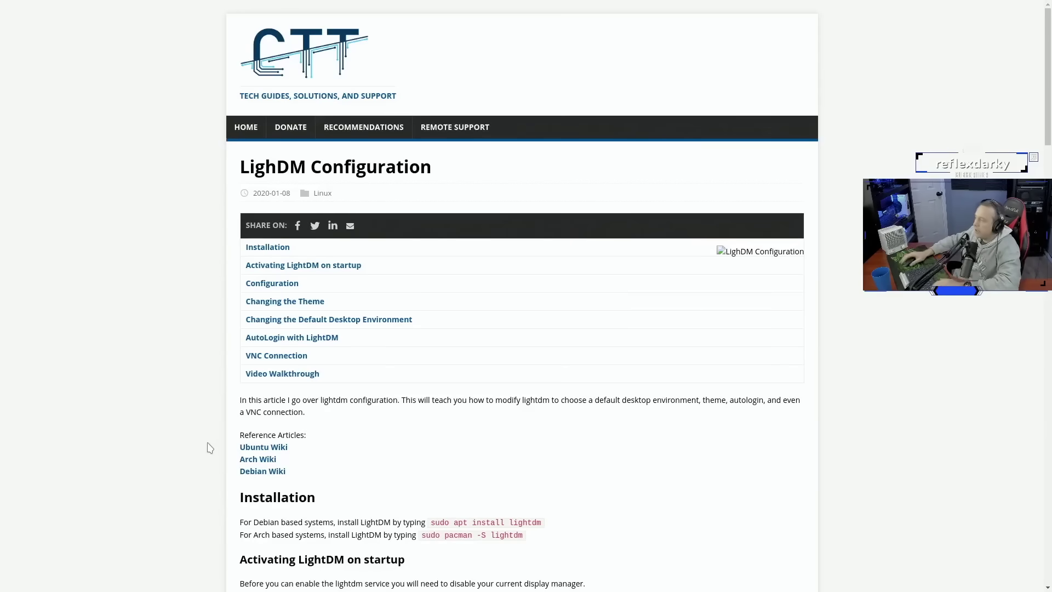
scroll(413, 425, "down", 2)
left_click_drag(431, 435, 523, 433)
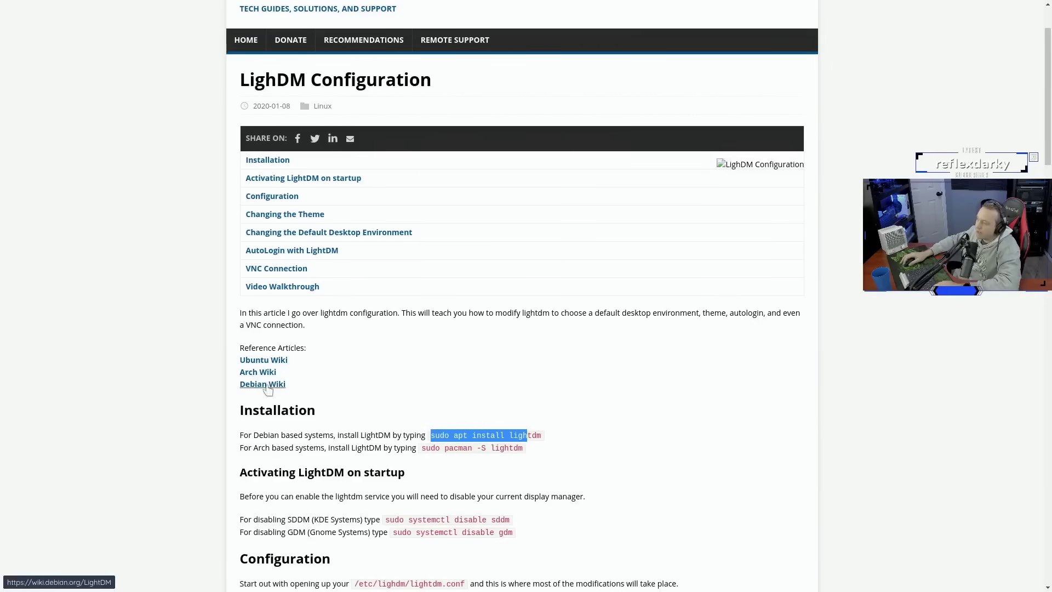
scroll(181, 436, "down", 2)
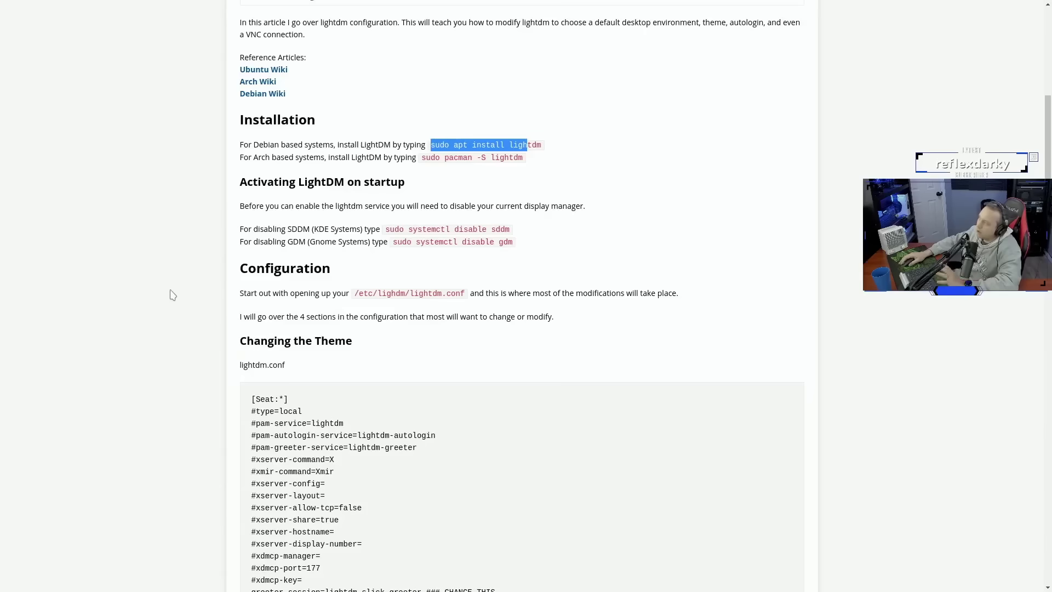
scroll(172, 295, "up", 5)
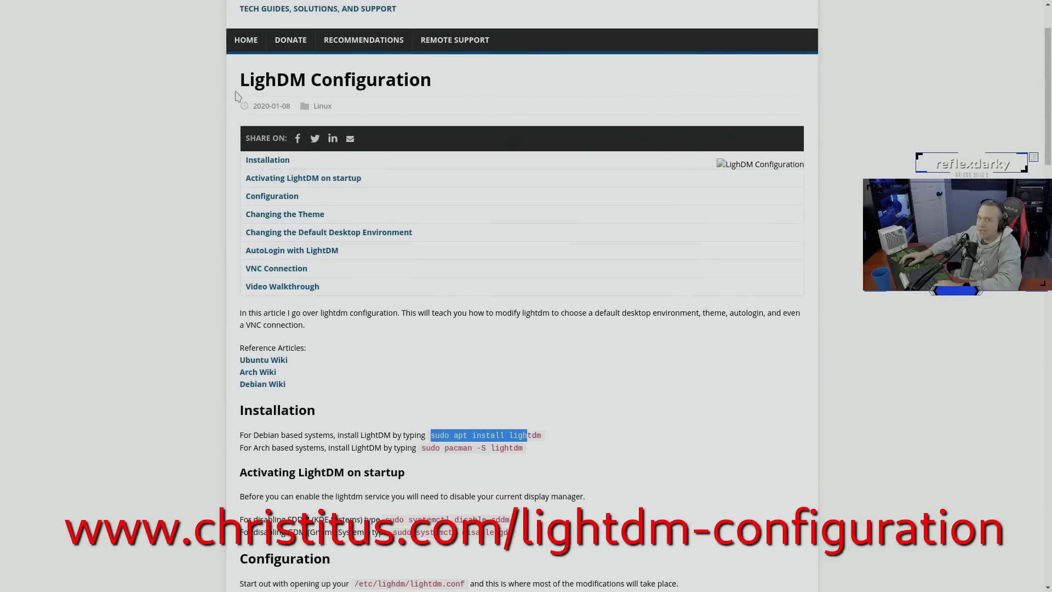
scroll(238, 99, "up", 2)
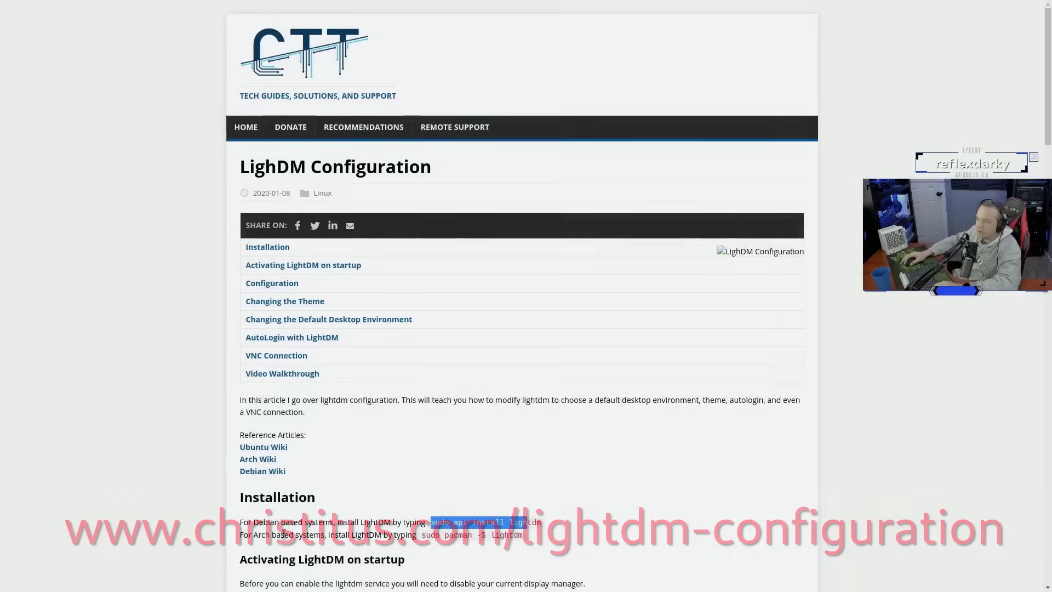
key("F12")
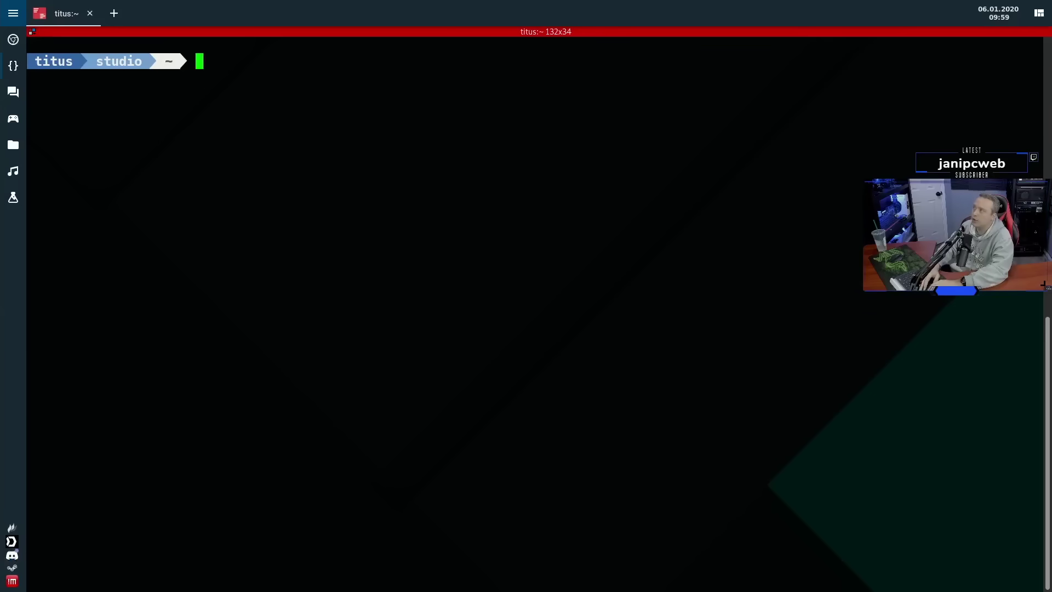
Draft a sudo systemctl disable command for the sddm display manager.
type("sudo systemctl disable ")
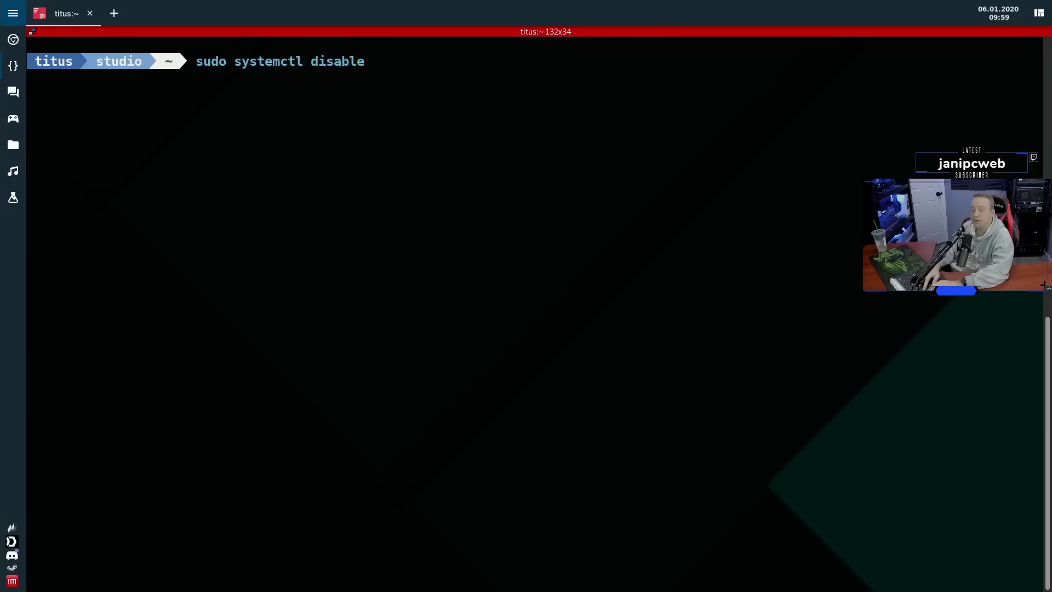
type("gdm")
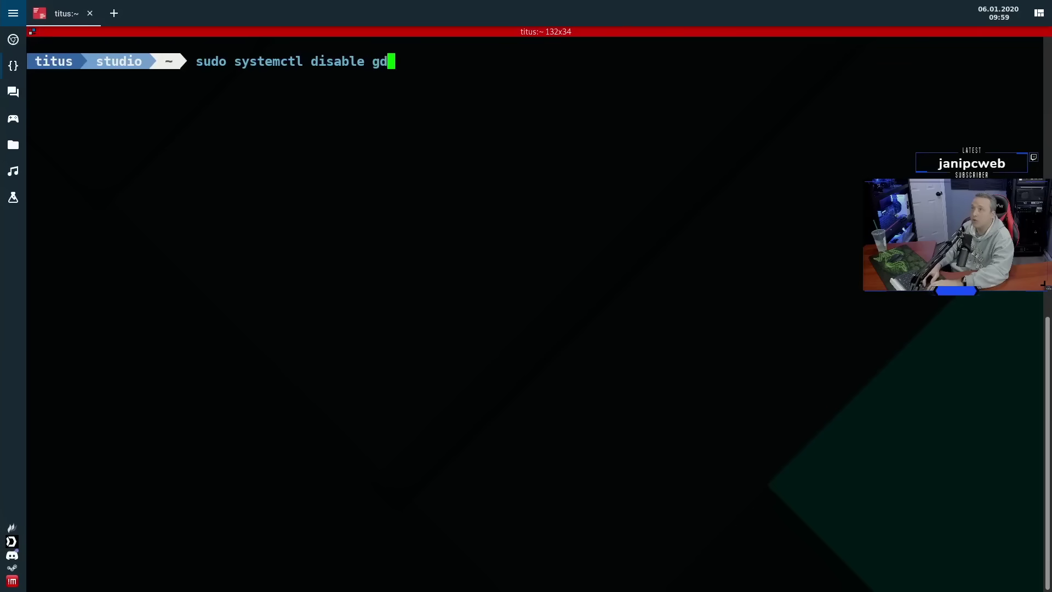
key("BackSpace")
key("BackSpace")
key("BackSpace")
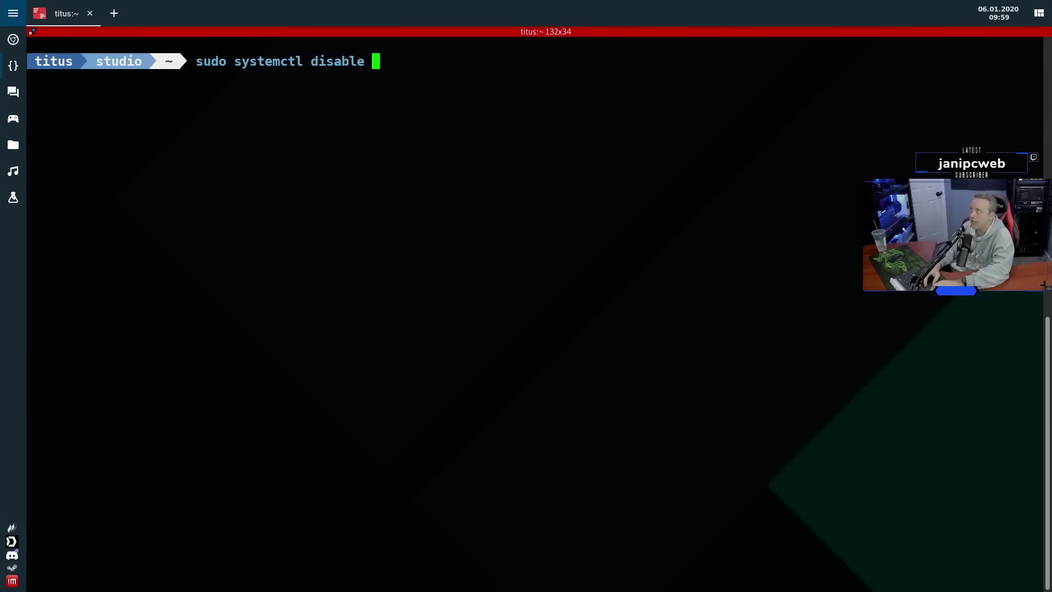
type("sddm")
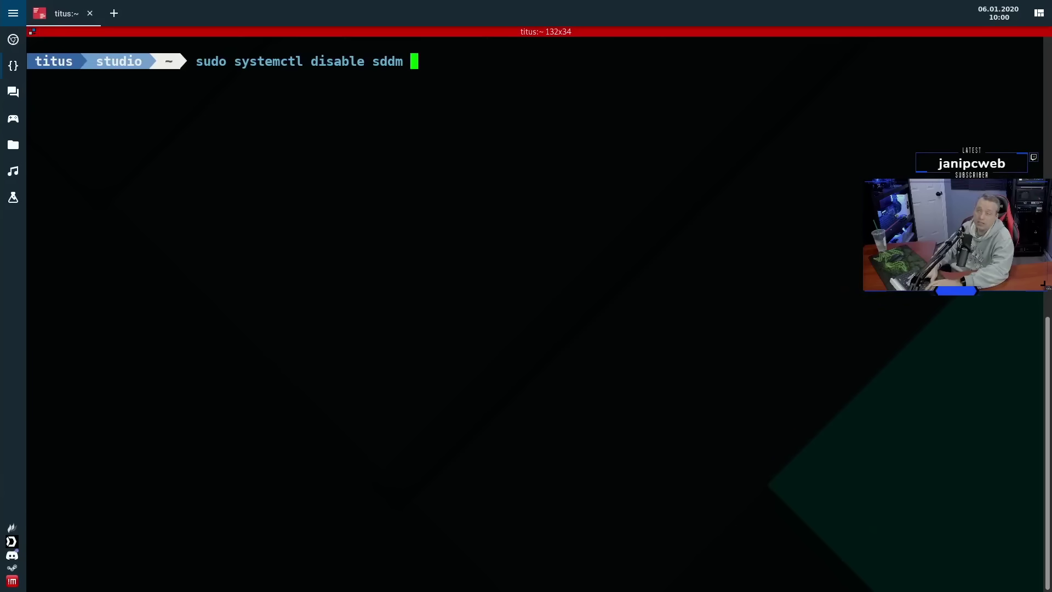
key("BackSpace")
key("BackSpace")
key("BackSpace")
key("BackSpace")
key("BackSpace")
key("BackSpace")
key("BackSpace")
key("BackSpace")
key("BackSpace")
key("BackSpace")
key("BackSpace")
key("BackSpace")
key("BackSpace")
key("BackSpace")
key("BackSpace")
key("BackSpace")
key("BackSpace")
key("BackSpace")
key("BackSpace")
key("BackSpace")
key("BackSpace")
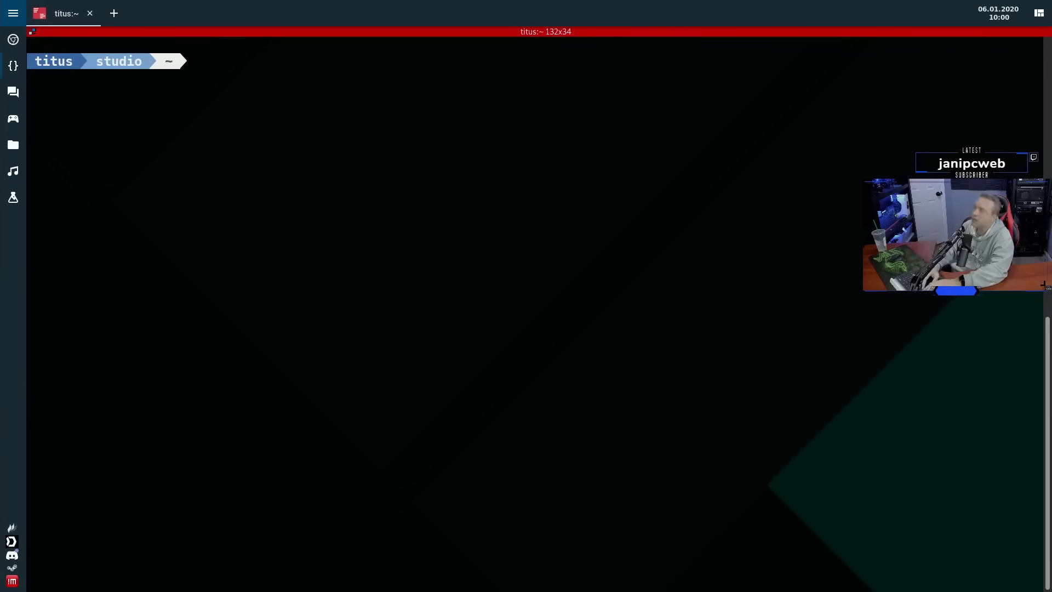
Run yay -S lightdm, decline the reinstall, then enable lightdm with sudo systemctl enable lightdm.
type("yay -S l")
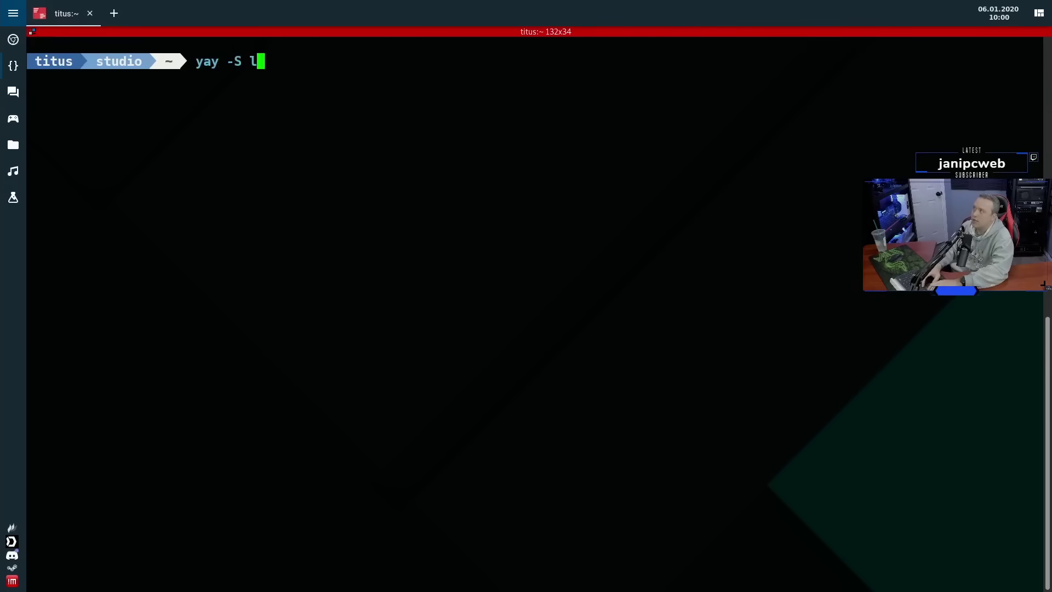
type("ightdm")
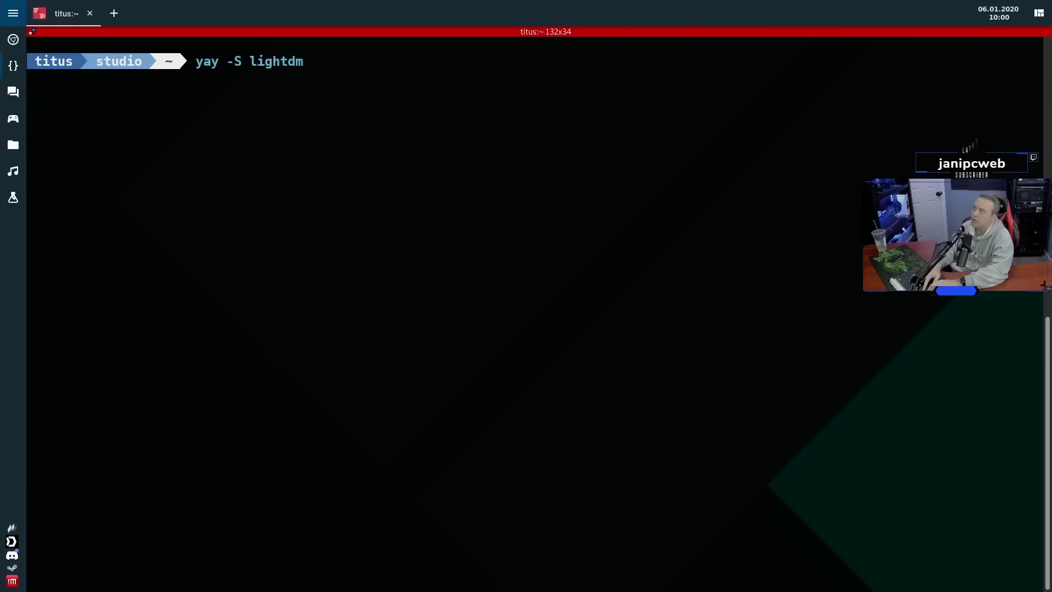
key("Return")
type("n")
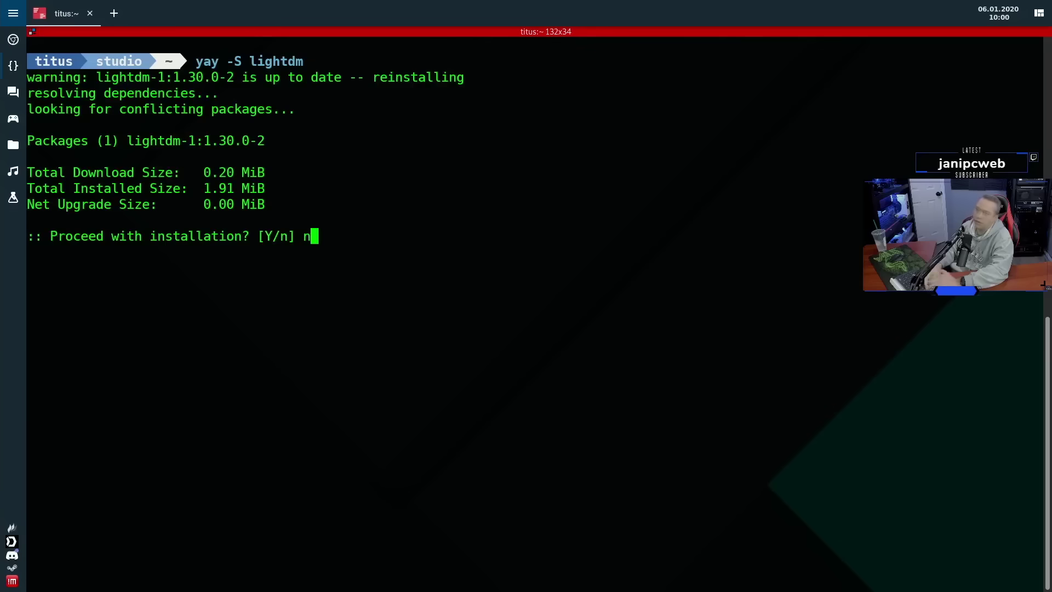
key("Return")
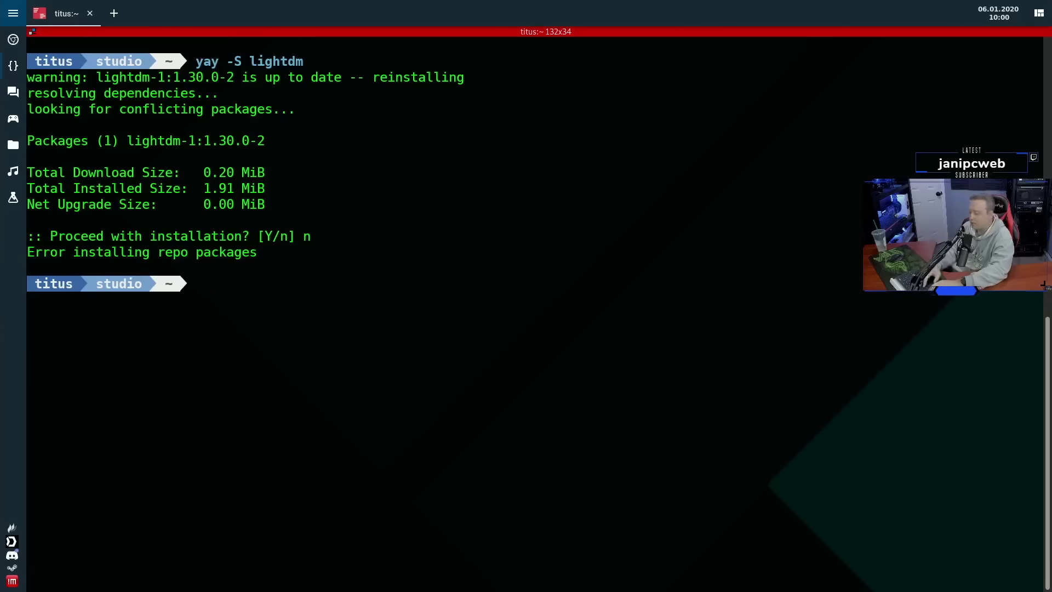
type("sudo syst")
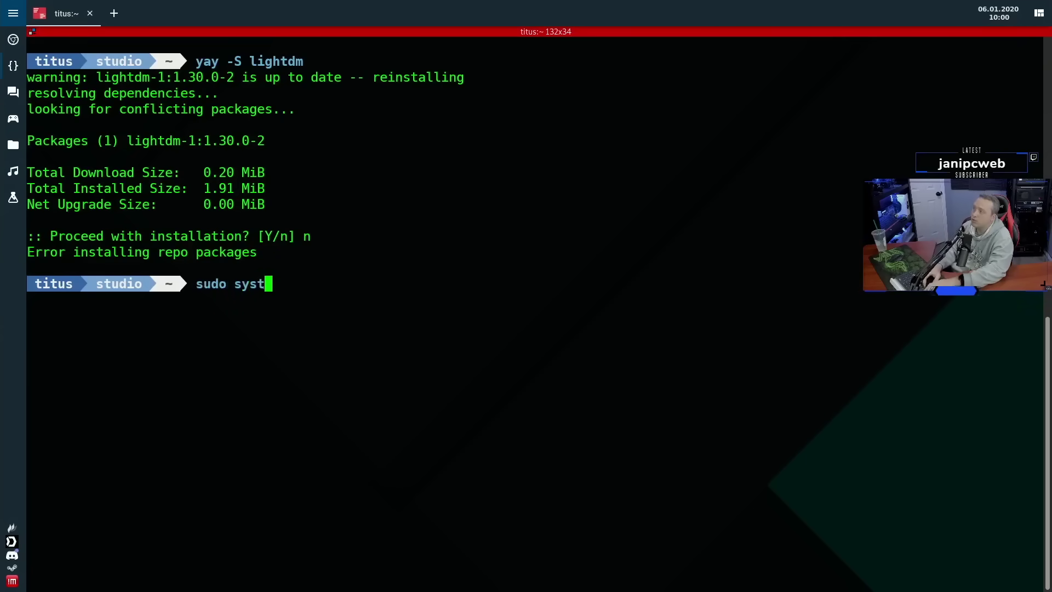
type("emctl enable lightdm")
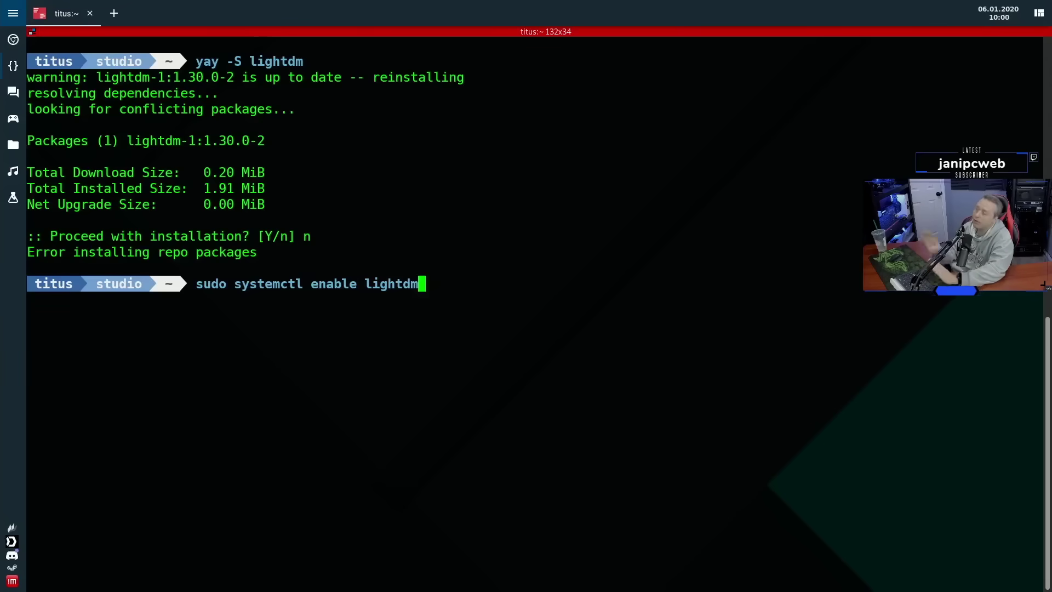
key("Return")
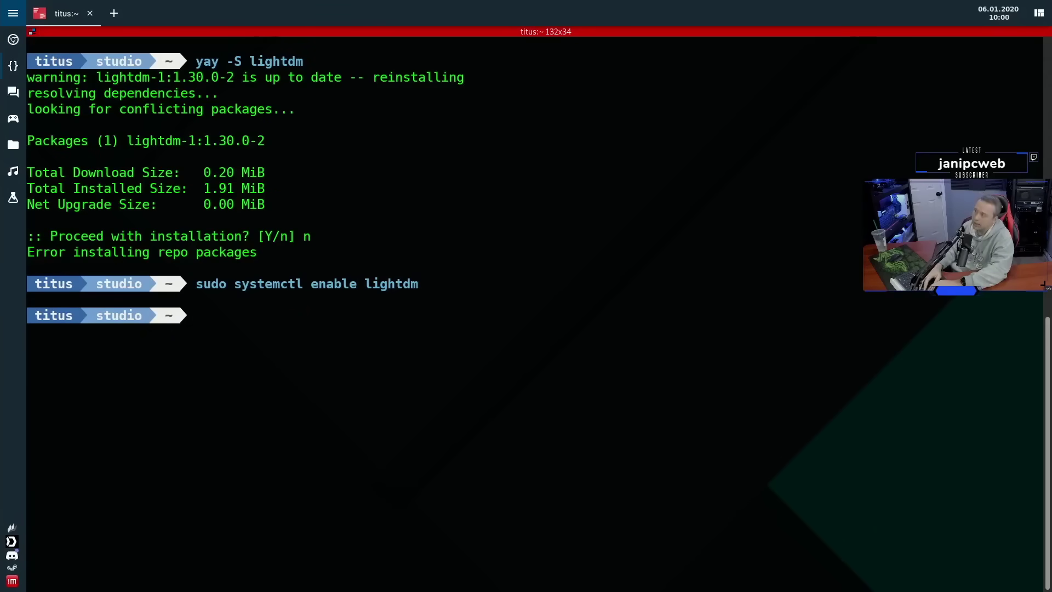
Switch to the root user with su.
type("su")
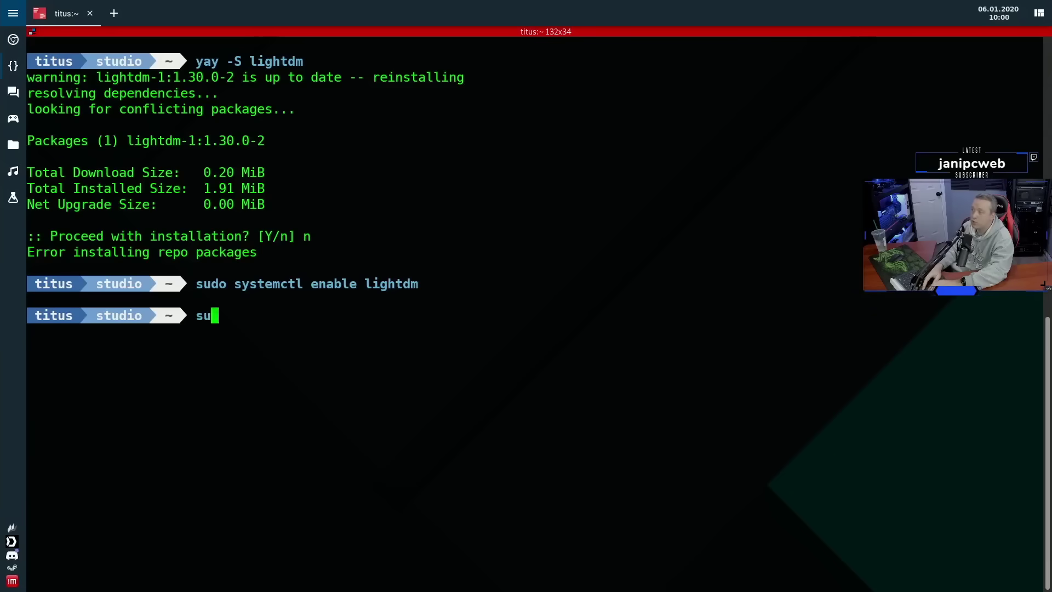
key("Return")
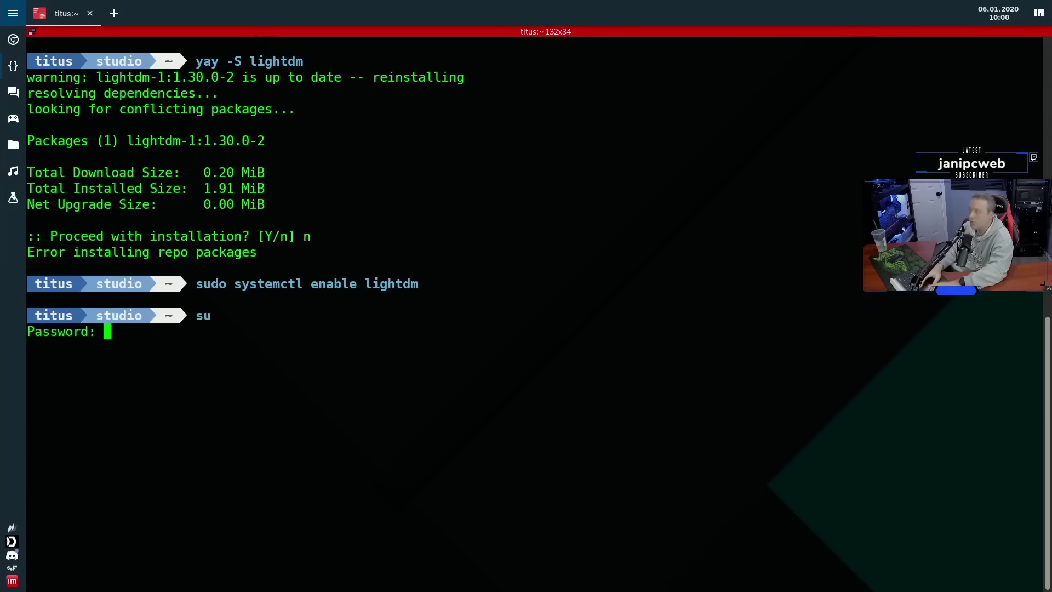
key("Return")
Go to /etc/lightdm, list its files, and type nano lightdm.conf.
type("cd /etc/")
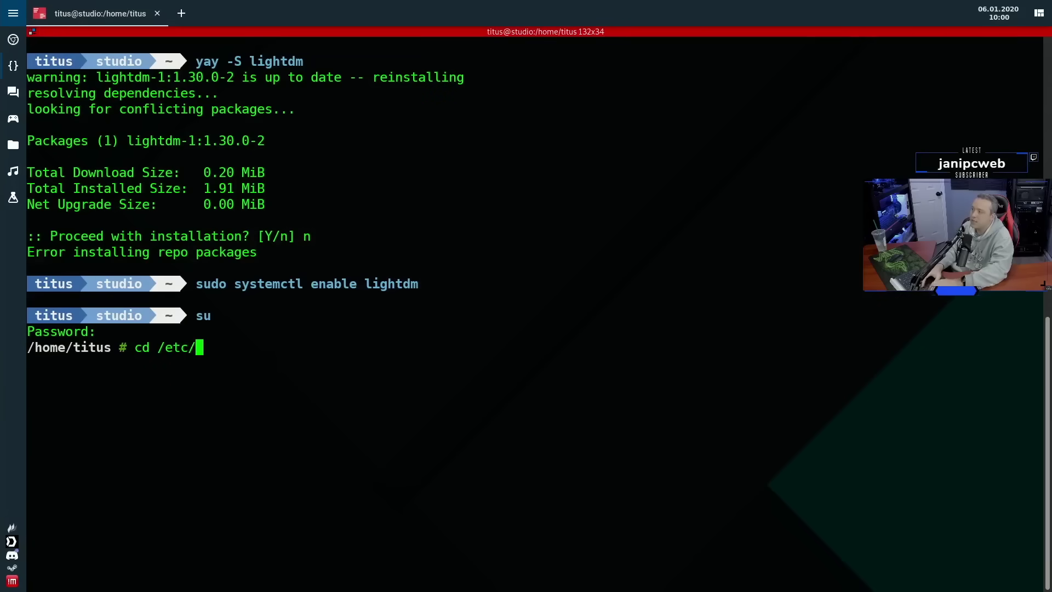
type("lightdm/")
key("Return")
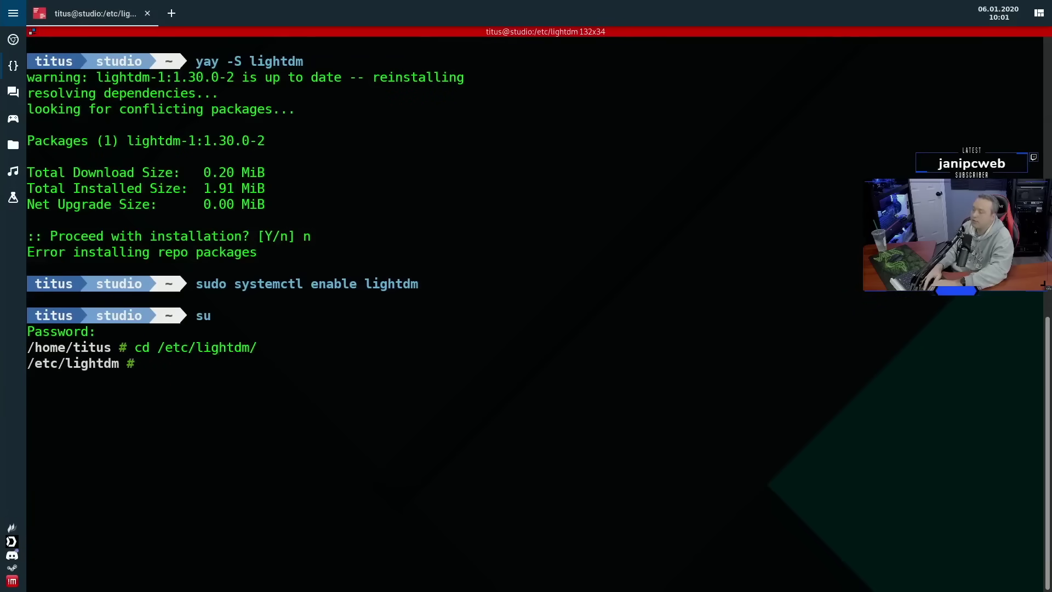
type("ll")
key("Return")
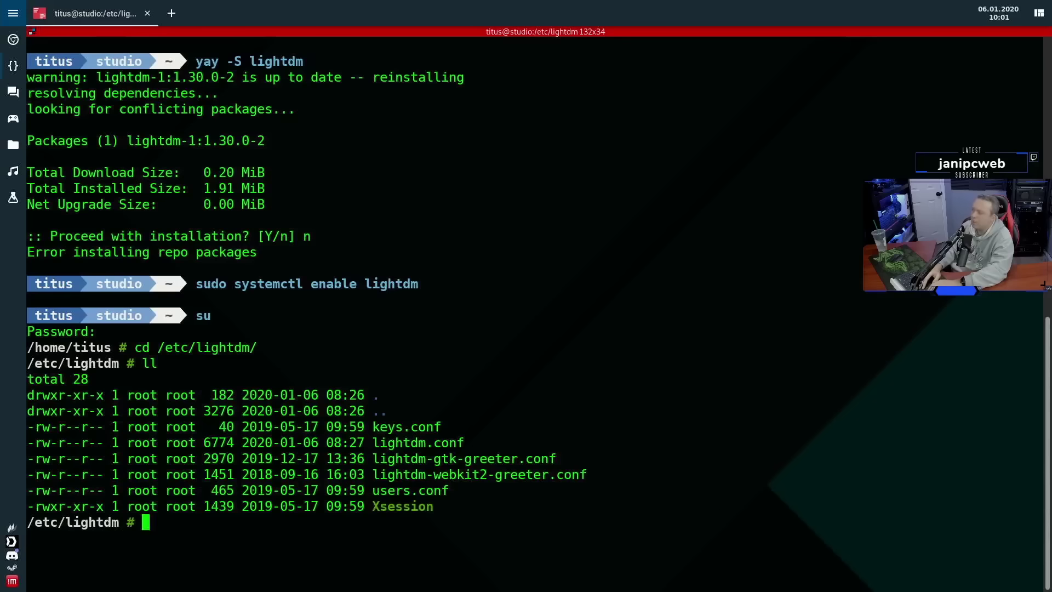
type("nano lig")
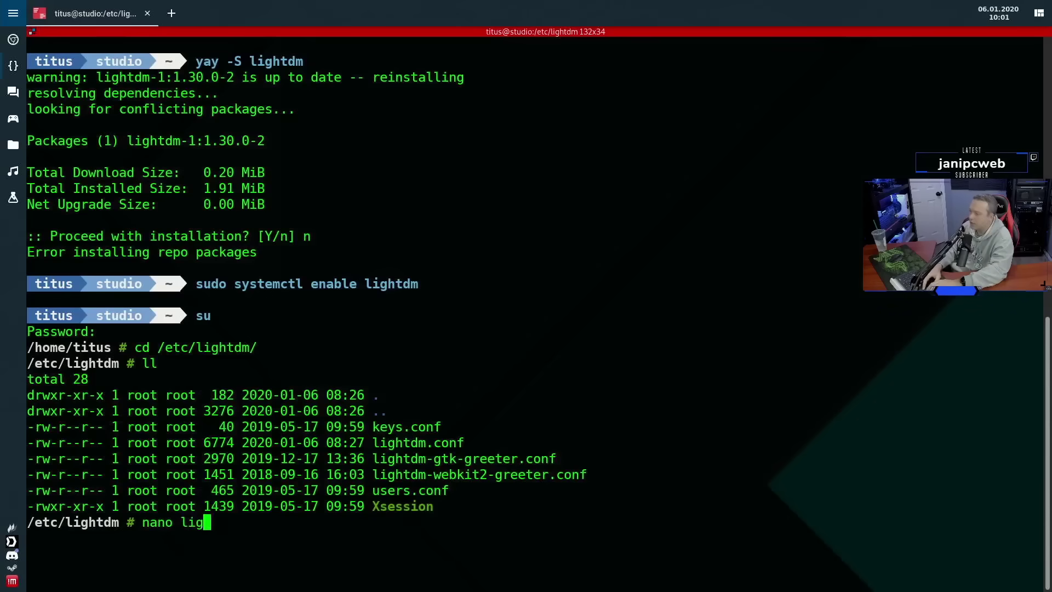
type("htdm.conf")
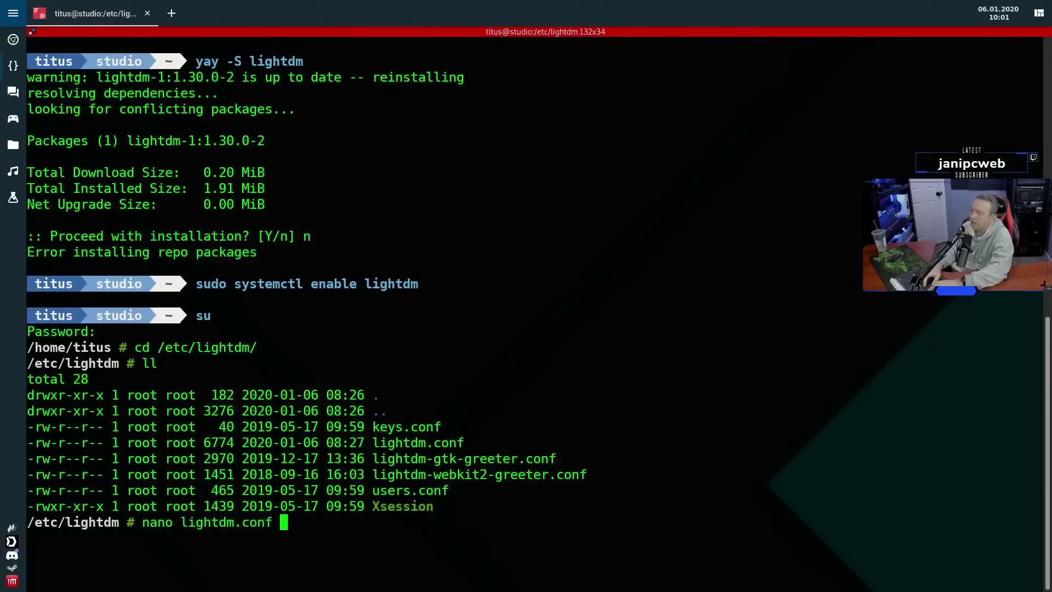
Open lightdm.conf in nano and move through the [LightDM] settings.
key("Return")
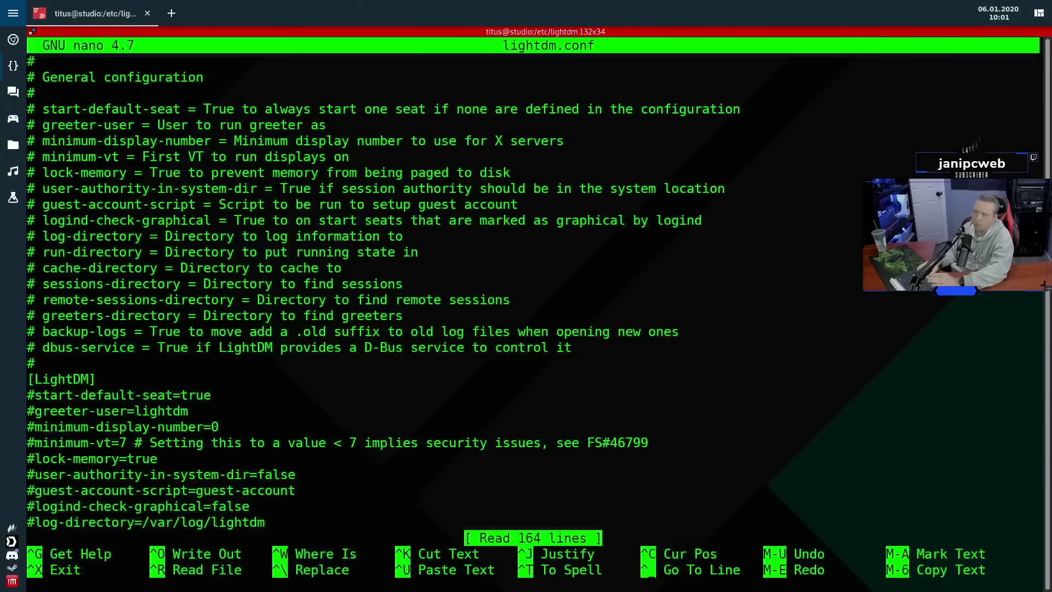
key("Down")
key("Down")
key("Down")
key("Down")
key("Down")
key("Down")
key("Down")
key("Down")
key("Down")
key("Down")
key("Down")
key("Down")
key("Down")
key("Down")
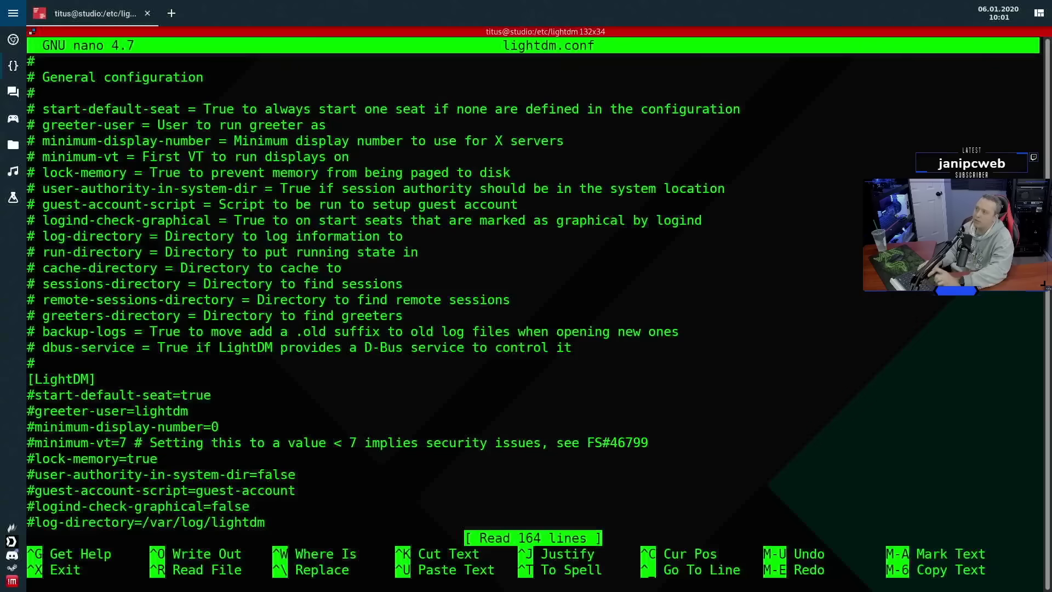
key("Down")
key("Down")
key("Down")
key("Down")
key("Down")
key("Down")
key("Down")
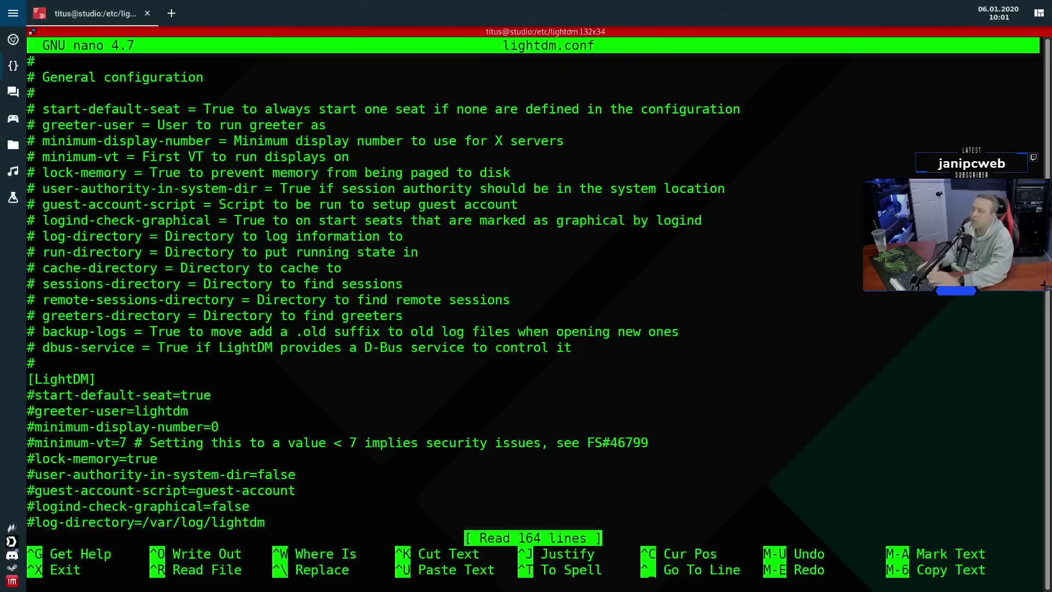
key("Down")
key("Down")
key("Down")
key("Down")
key("Down")
key("Down")
key("Down")
key("Down")
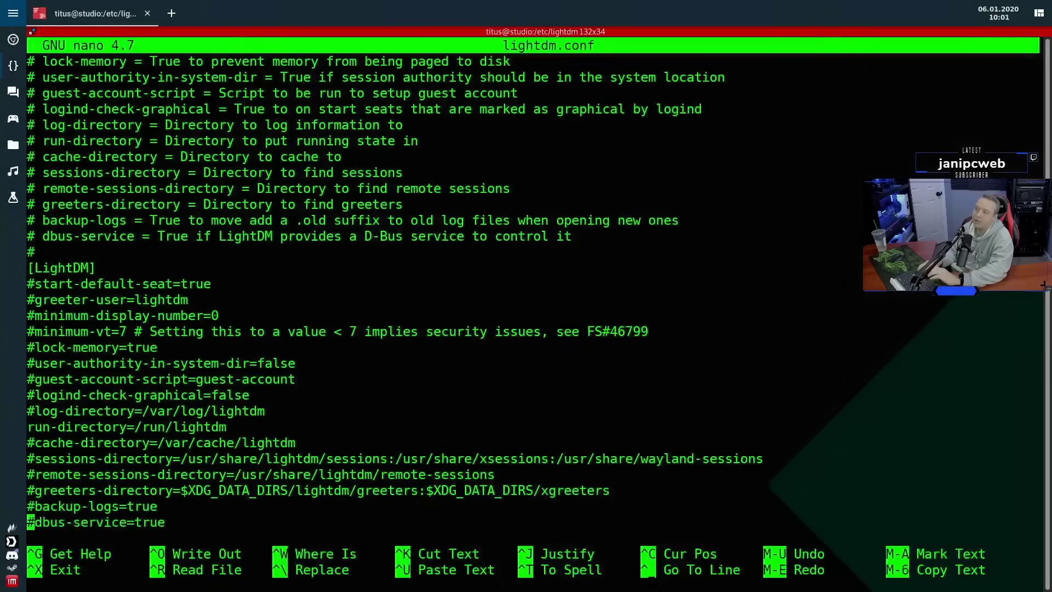
key("Down")
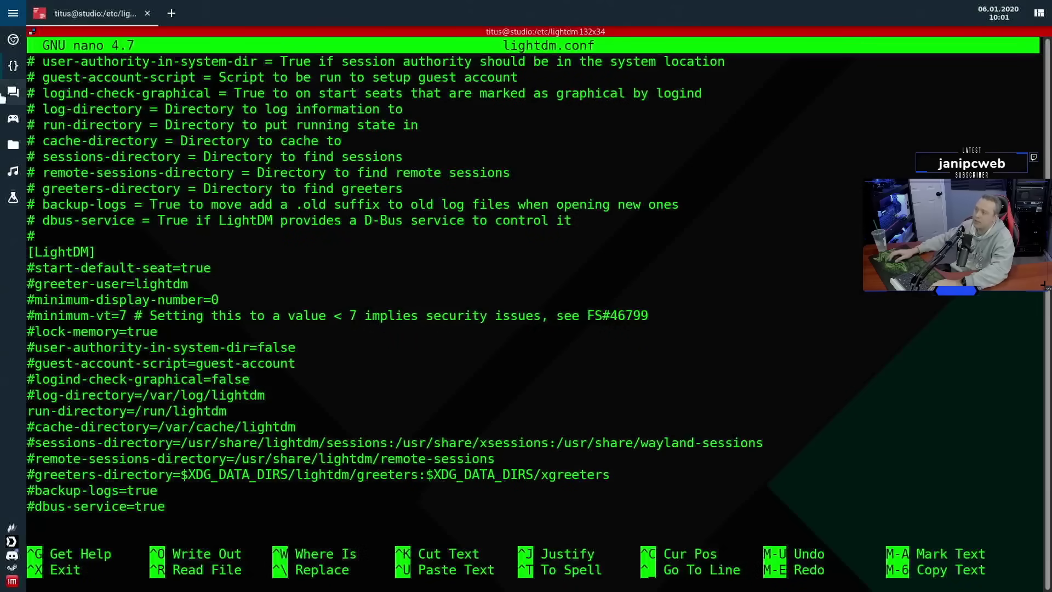
left_click_drag(97, 252, 28, 251)
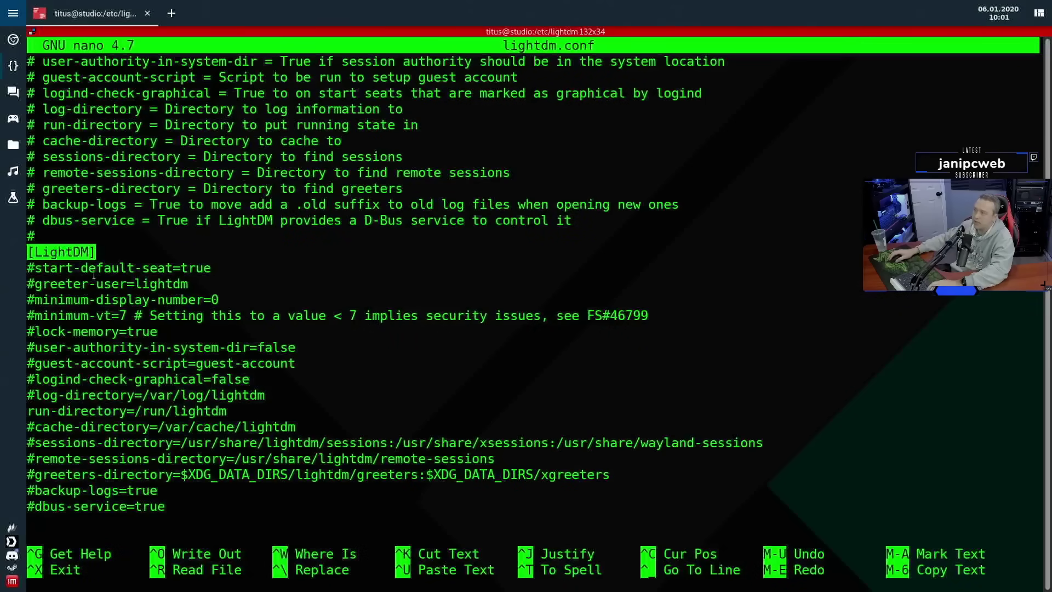
key("Return")
type("#")
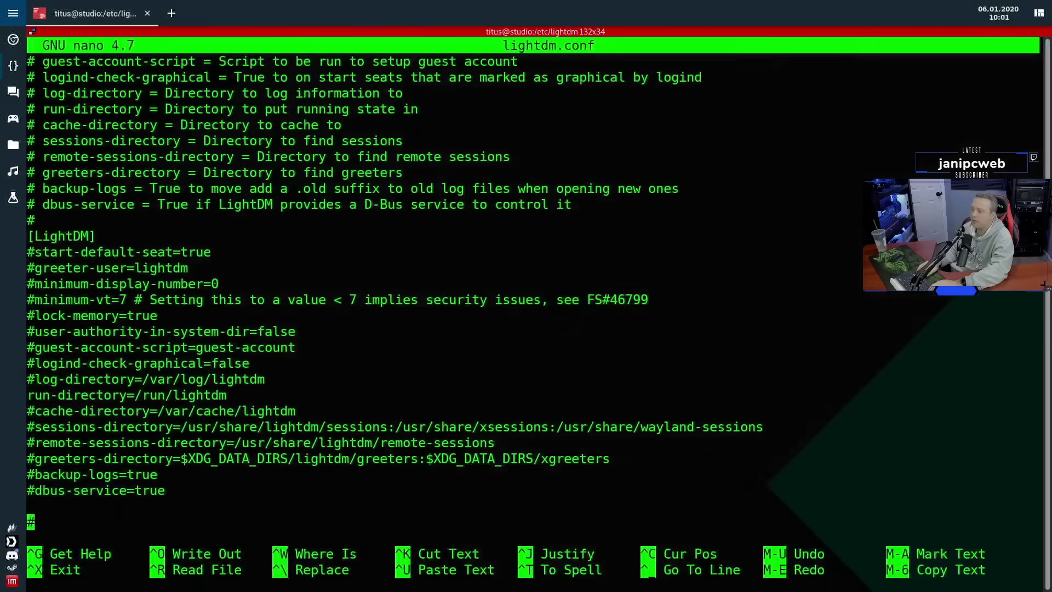
Scroll past the seat option descriptions to the [Seat:*] section heading.
key("Down")
key("Down")
key("Down")
key("Down")
key("Down")
key("Down")
key("Down")
key("Down")
key("Down")
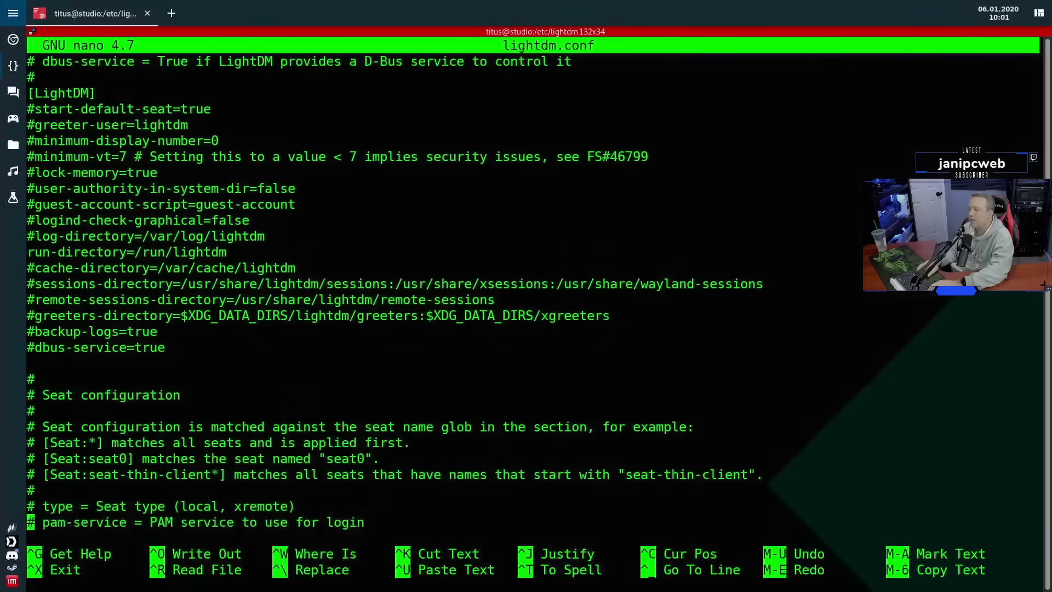
key("Down")
key("Down")
key("Down")
key("Down")
key("Down")
key("Down")
key("Down")
key("Down")
key("Down")
key("Down")
key("Down")
key("Down")
key("Down")
key("Down")
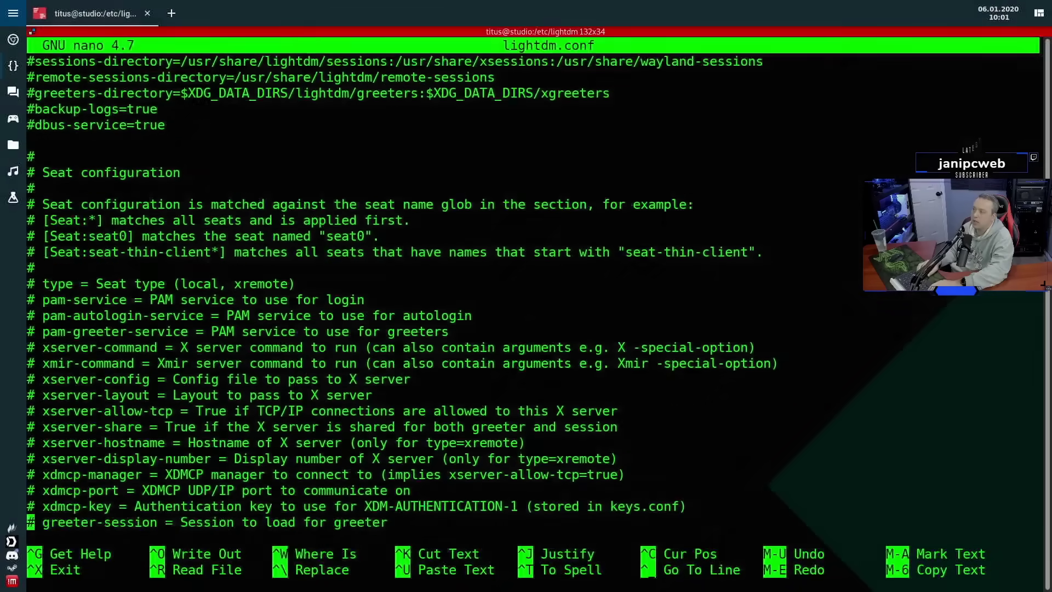
key("Down")
key("Down")
key("Down")
key("Down")
key("Down")
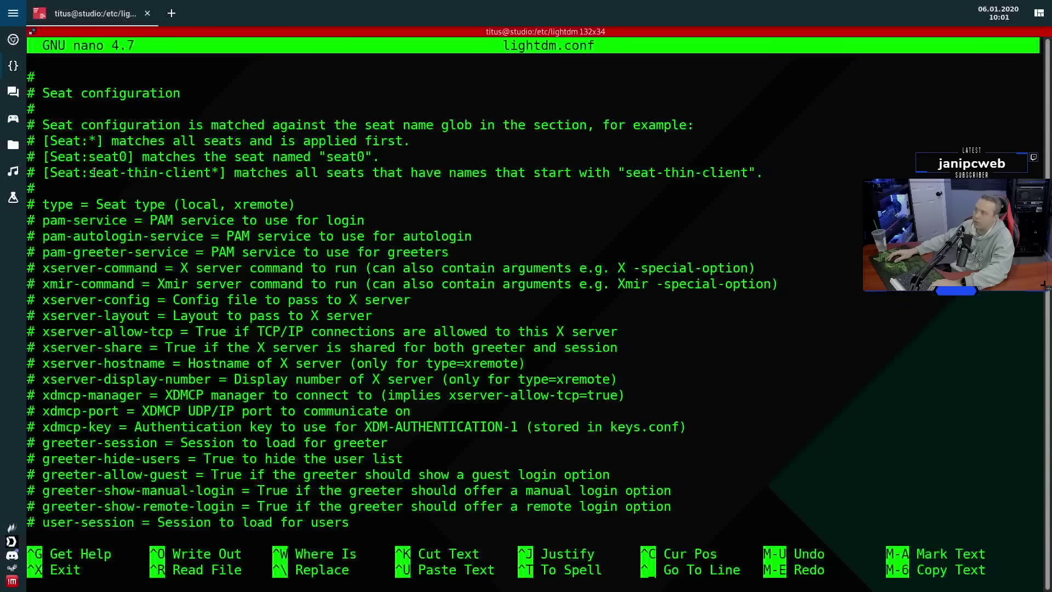
key("Down")
key("Down")
key("Down")
key("Down")
key("Down")
key("Down")
key("Down")
key("Down")
key("Down")
key("Down")
key("Down")
key("Down")
key("Down")
key("Down")
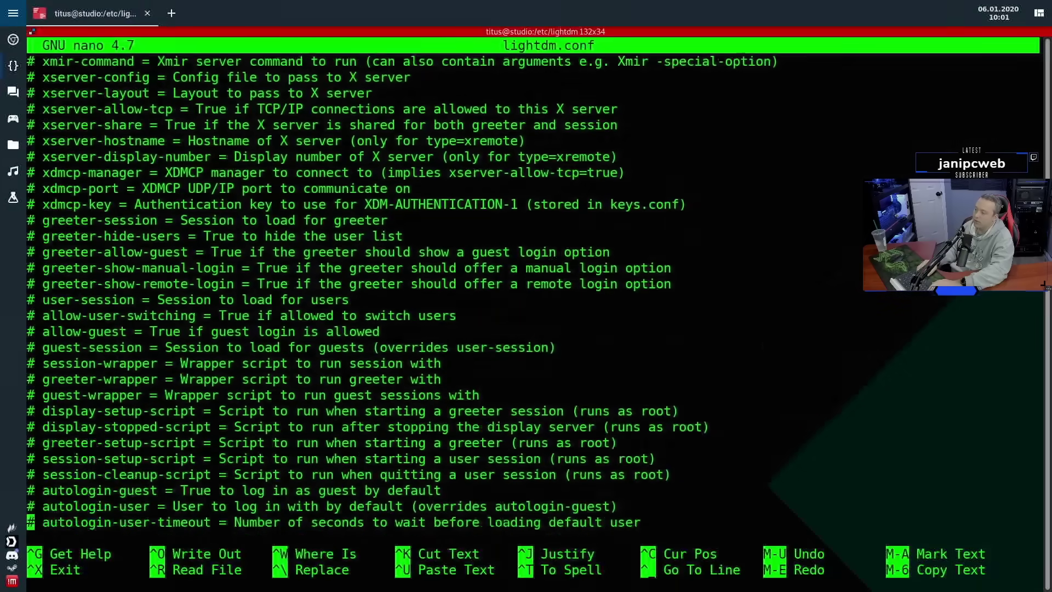
key("Down")
key("Down")
key("Down")
key("Down")
key("Down")
key("Down")
key("Down")
key("Down")
key("Down")
key("Down")
key("Down")
key("Down")
key("Down")
key("Down")
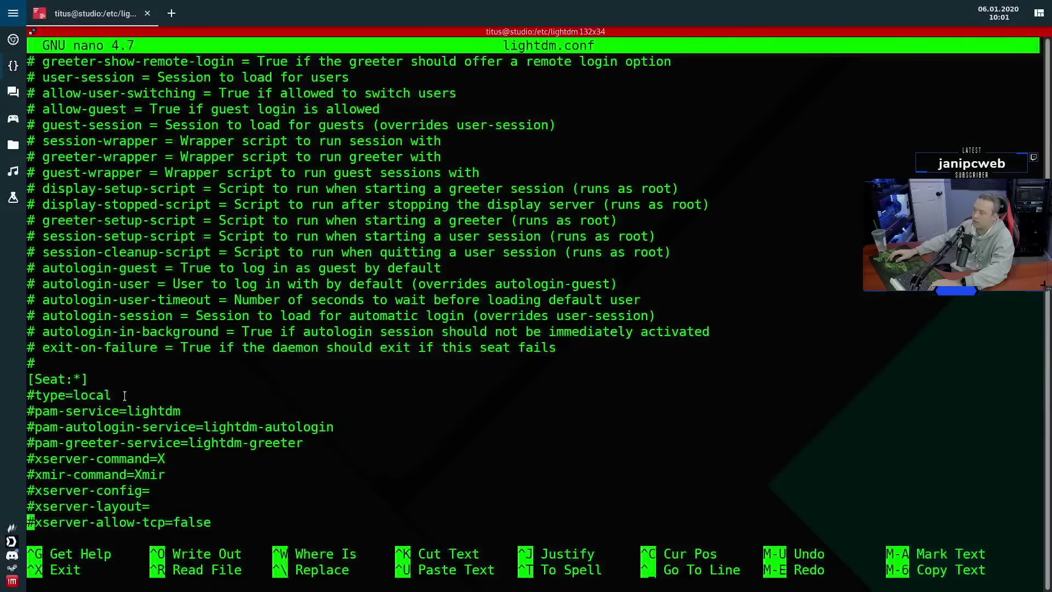
left_click_drag(89, 380, 27, 379)
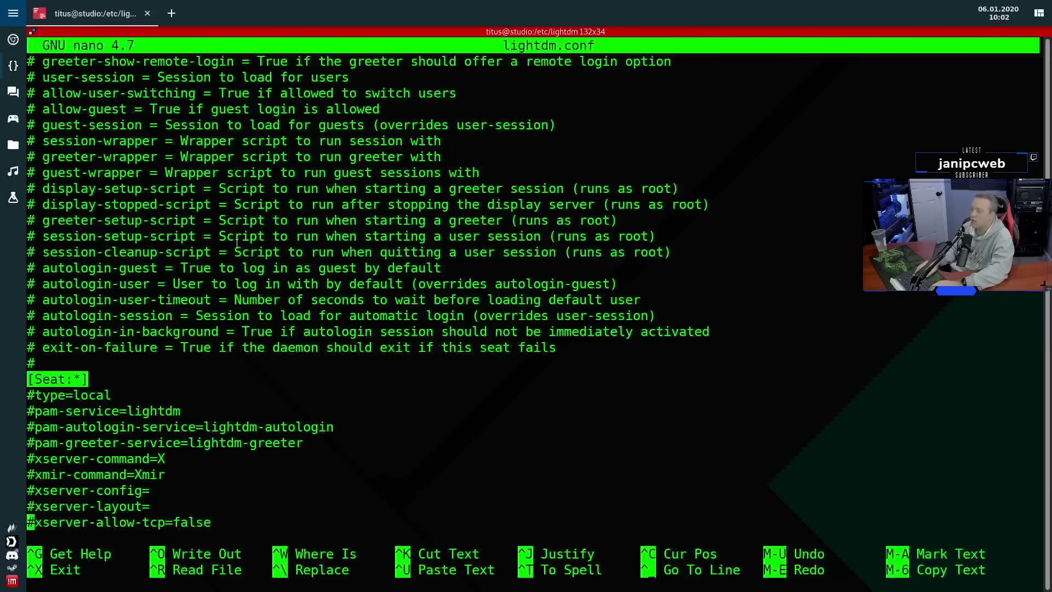
key("Down")
key("Down")
key("Down")
key("Down")
key("Down")
key("Down")
key("Down")
key("Down")
key("Down")
key("Down")
key("Down")
key("Down")
key("Down")
key("Down")
key("Down")
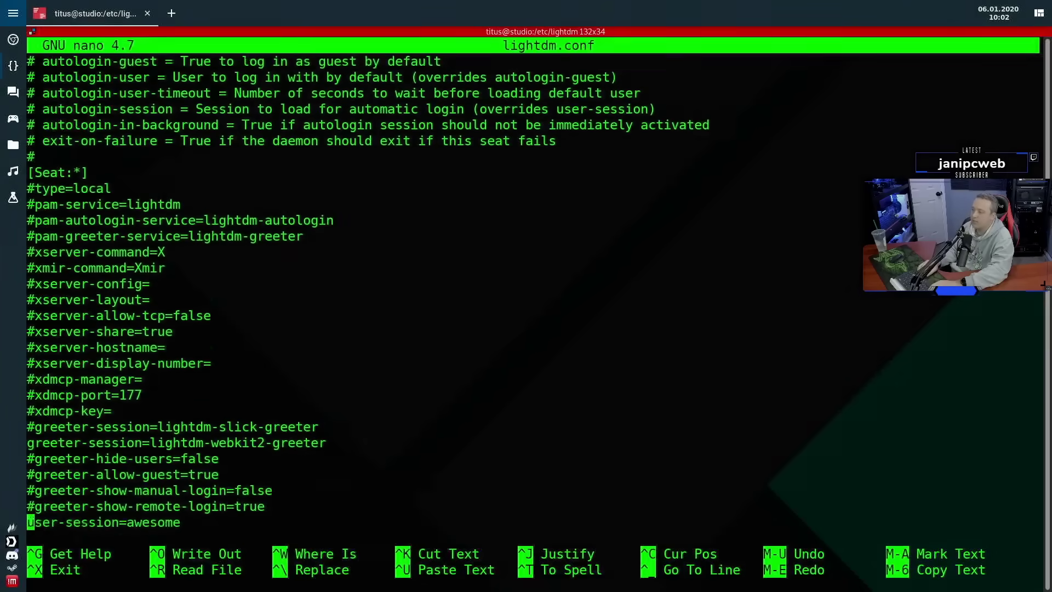
Comment out greeter-session=lightdm-webkit2-greeter and make lightdm-slick-greeter the active greeter line.
key("Up")
key("Up")
key("Up")
key("Up")
key("Up")
key("Up")
key("Up")
key("Up")
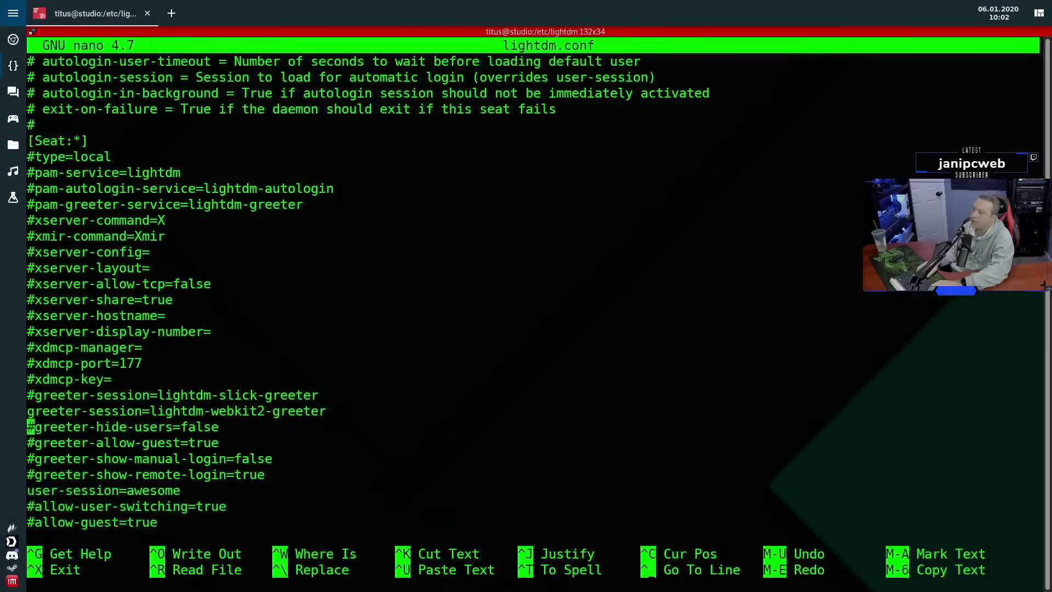
key("Down")
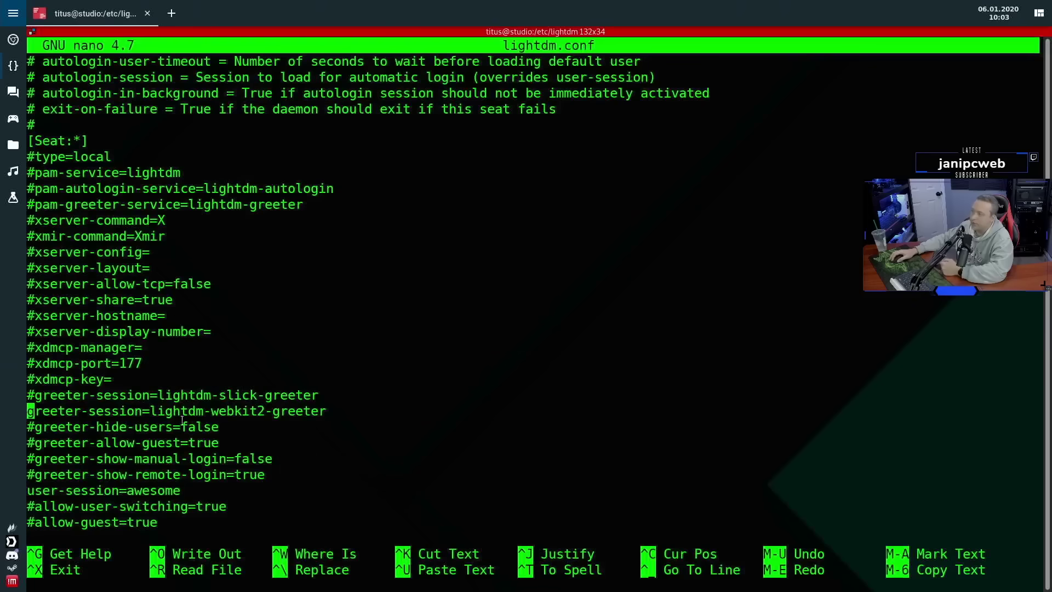
left_click_drag(150, 412, 325, 414)
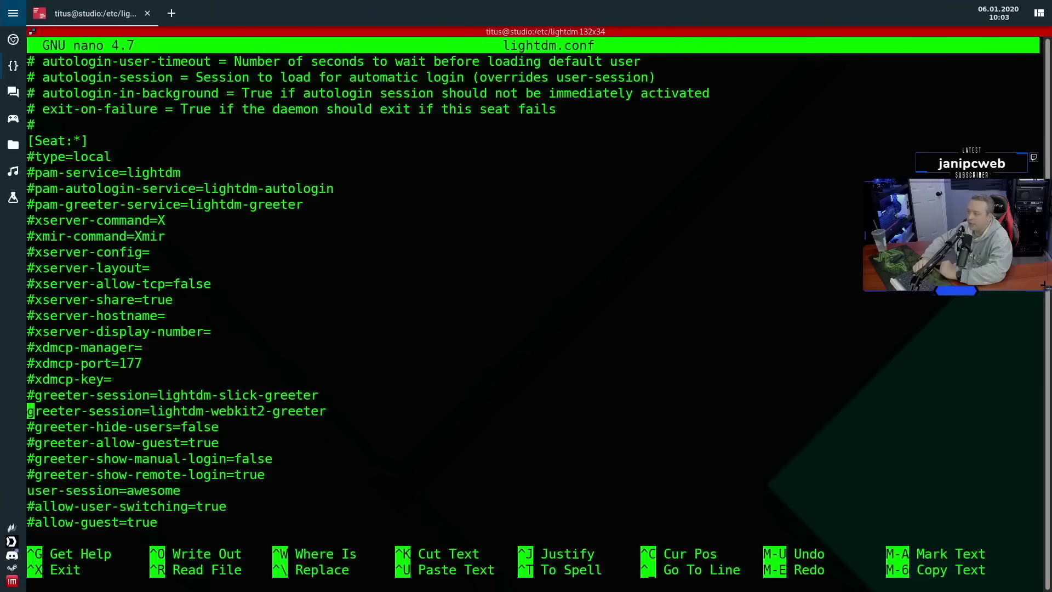
type("#")
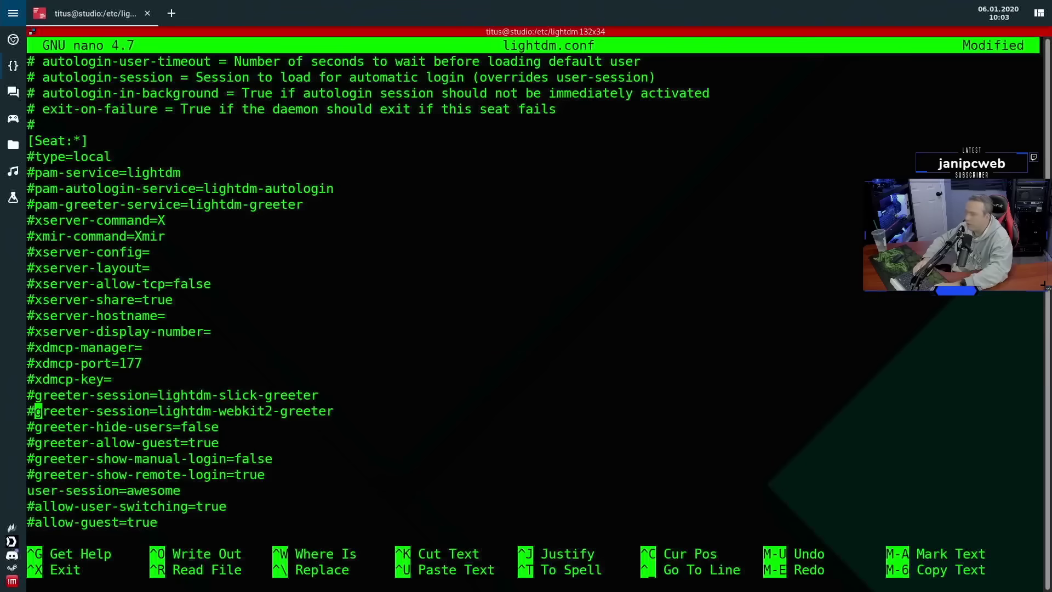
key("Up")
key("BackSpace")
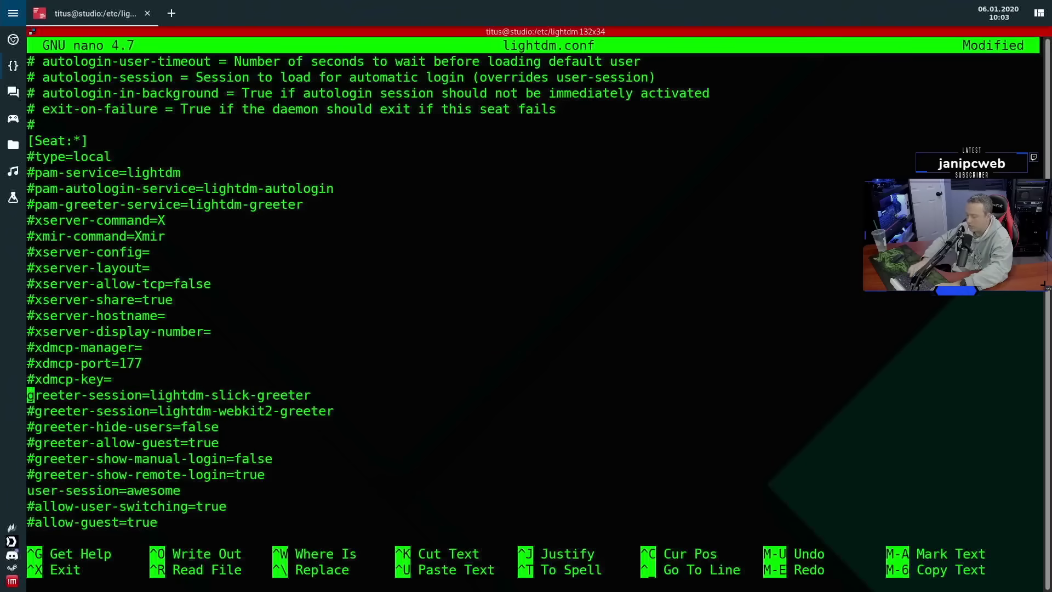
type("#")
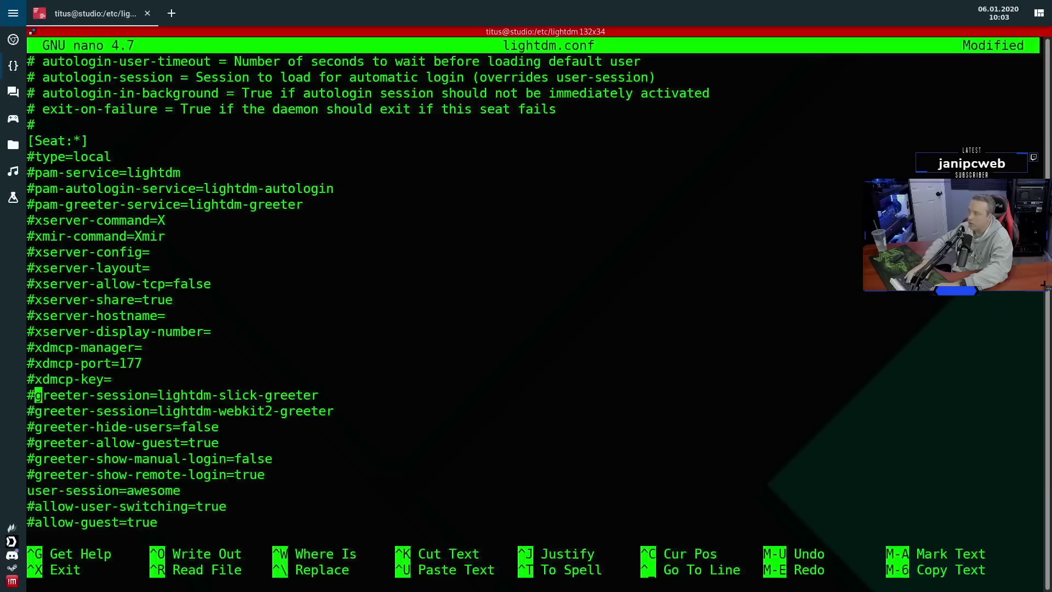
key("BackSpace")
key("Down")
key("Down")
key("Down")
key("Down")
key("Down")
key("Down")
key("Down")
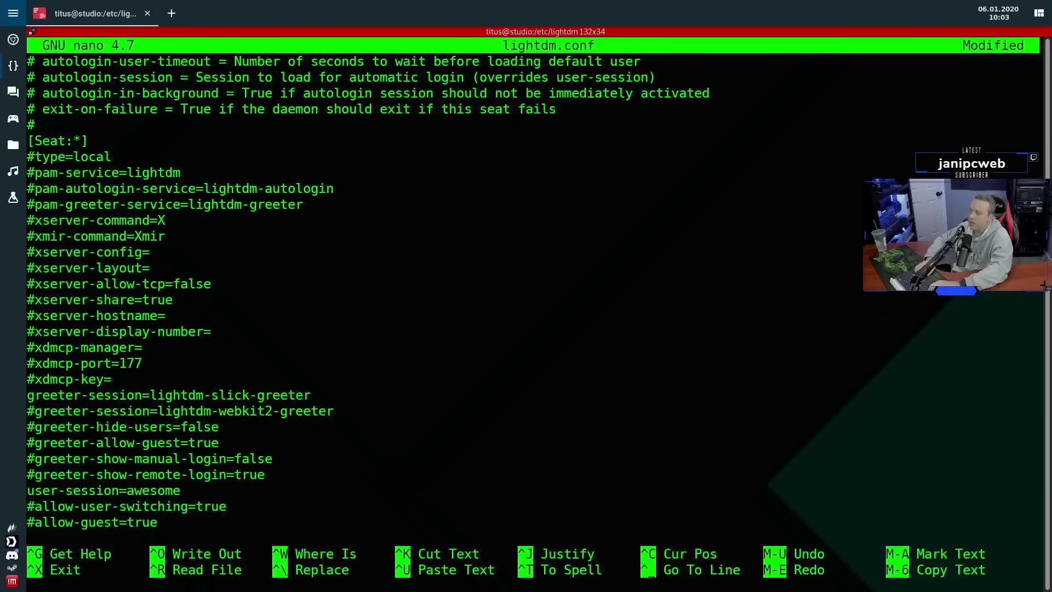
Retype the user-session value as awesome and move down to the display-setup-script lines.
key("Up")
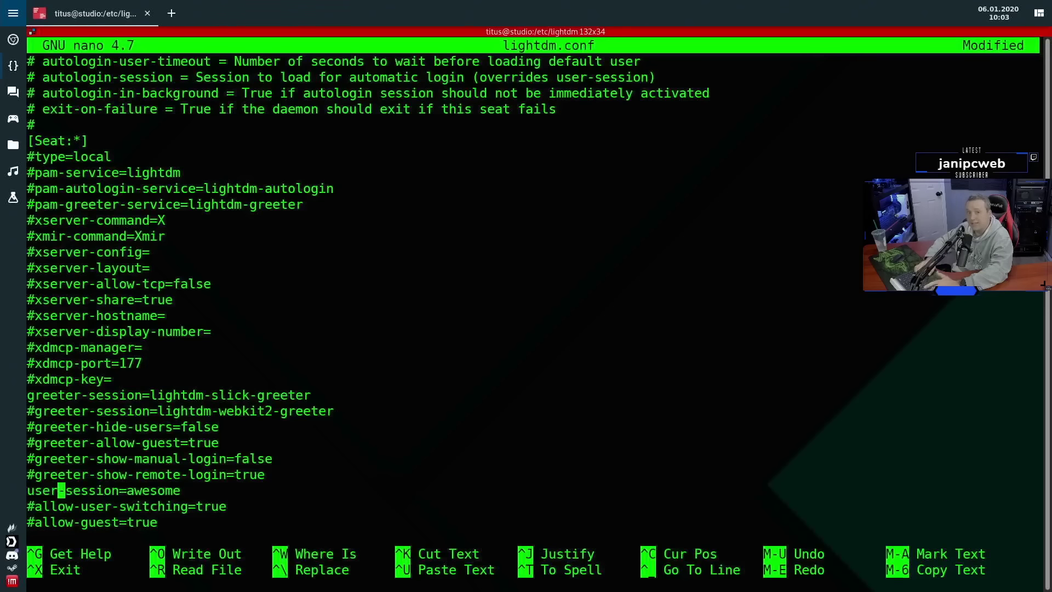
key("Right")
key("Right")
key("Right")
key("Right")
key("Right")
key("Right")
key("Right")
key("Right")
key("Right")
key("Right")
key("Right")
key("Right")
key("Right")
key("Right")
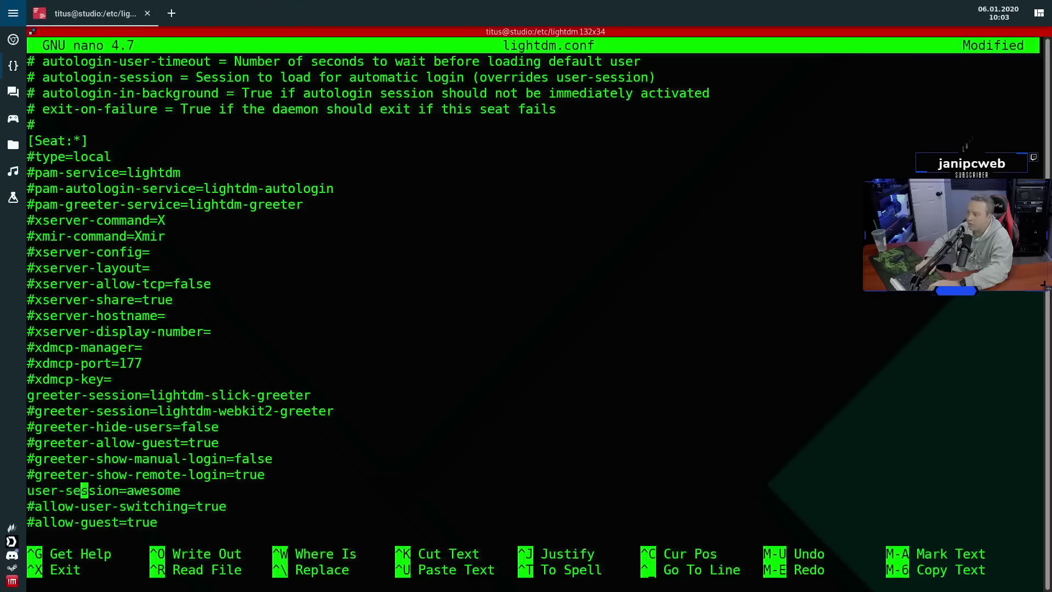
key("Right")
key("Right")
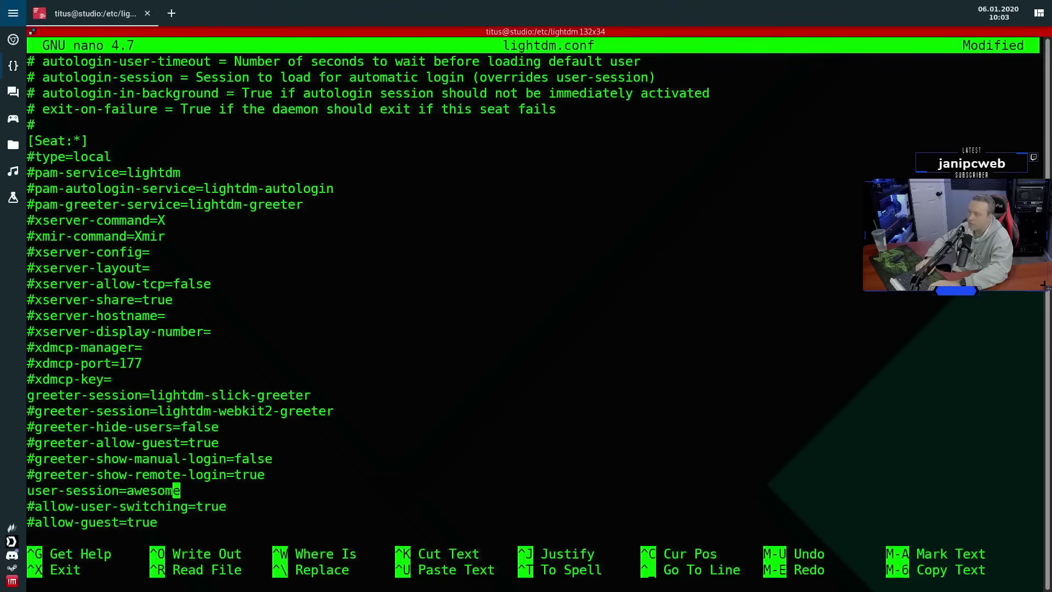
key("BackSpace")
key("BackSpace")
key("BackSpace")
key("BackSpace")
key("BackSpace")
key("BackSpace")
key("BackSpace")
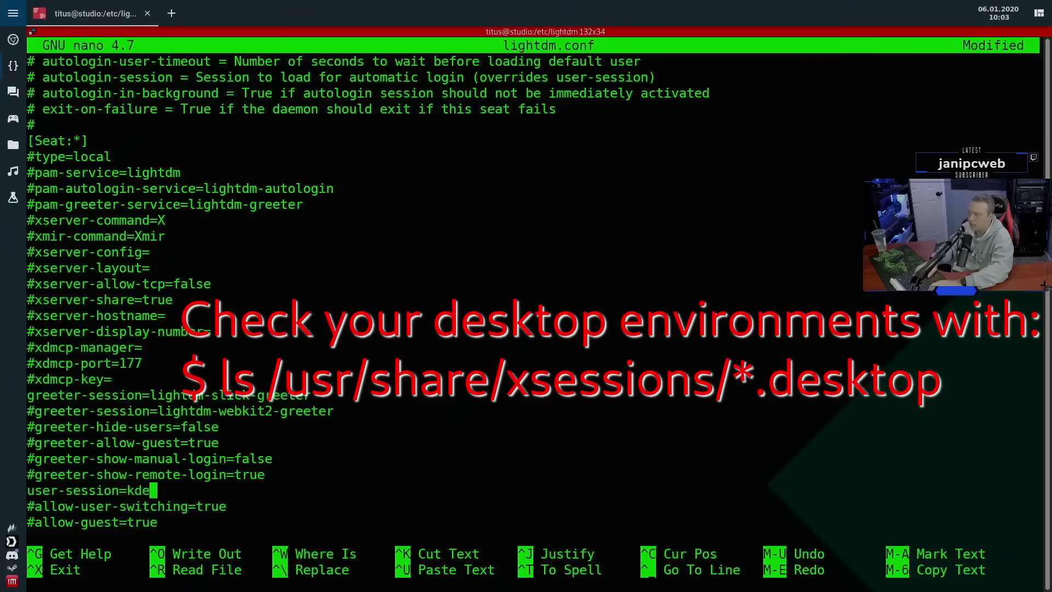
type("awesome")
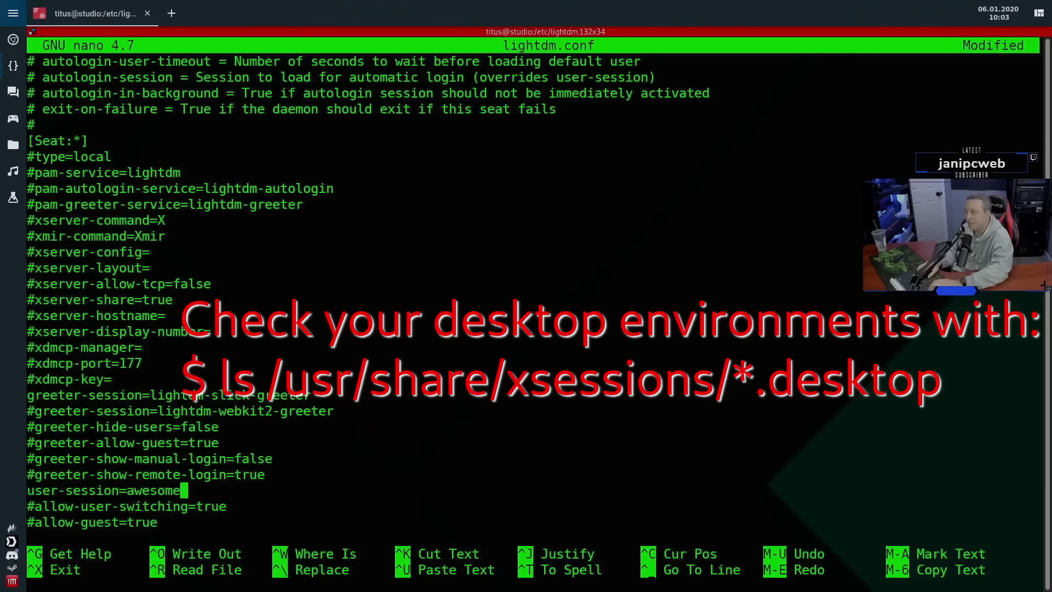
key("Down")
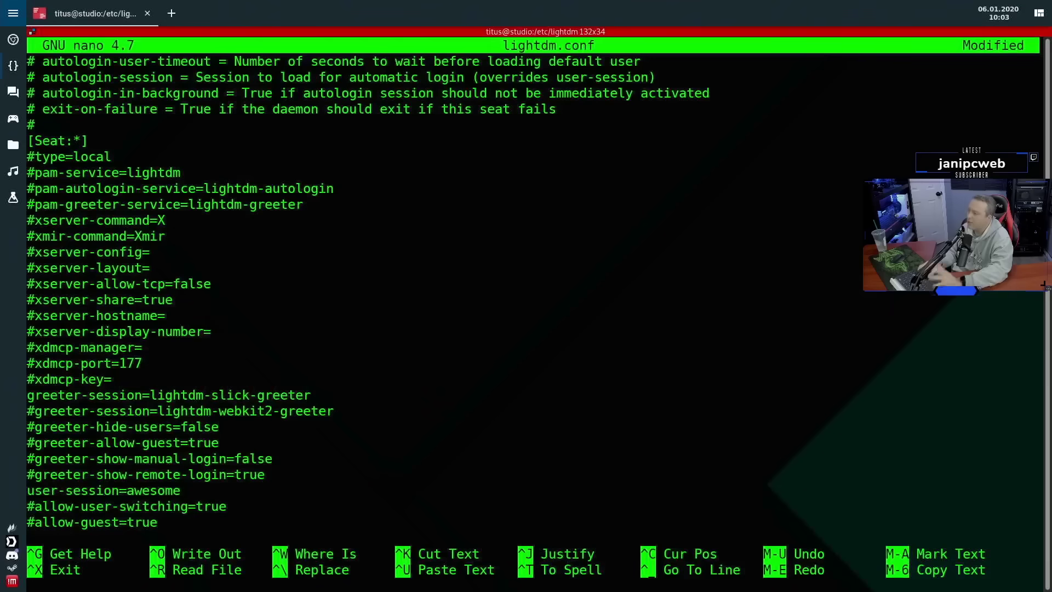
key("Down")
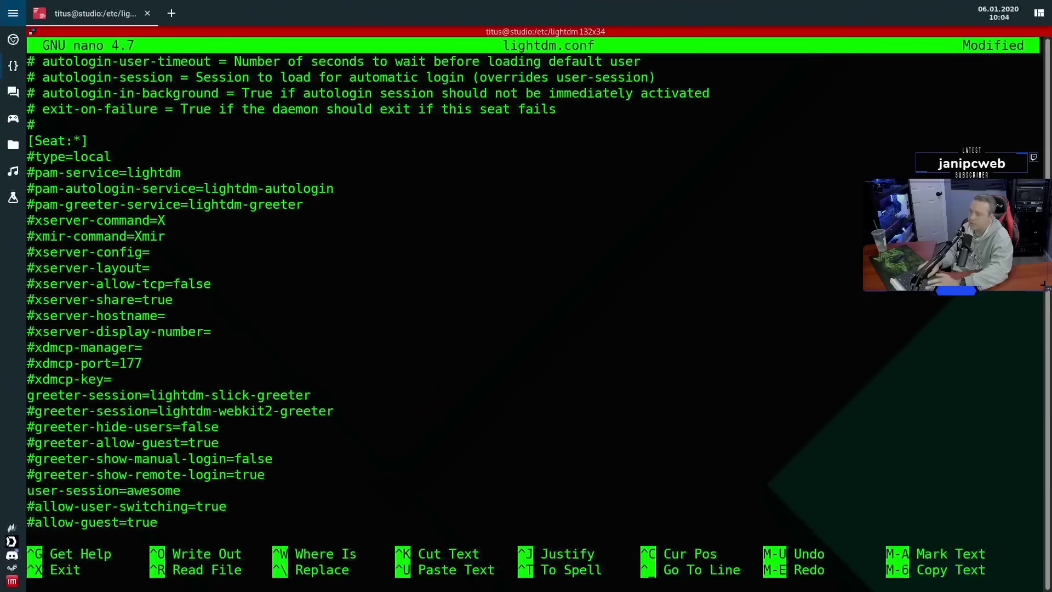
key("Down")
key("Down")
key("Down")
key("Down")
key("Down")
key("Down")
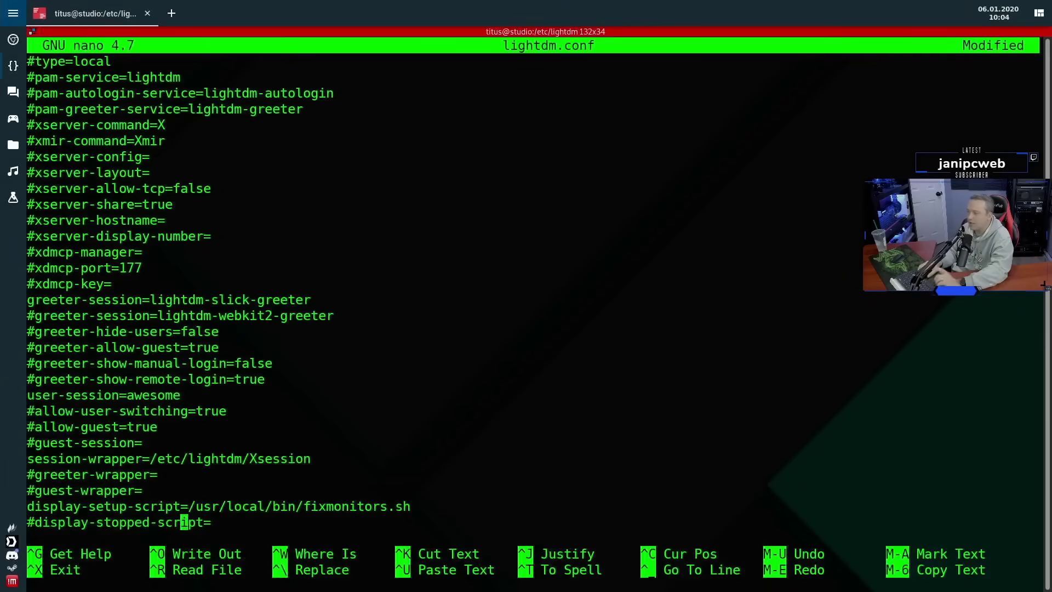
Move past the display-setup-script and autologin settings to the XDMCP Server configuration.
key("Up")
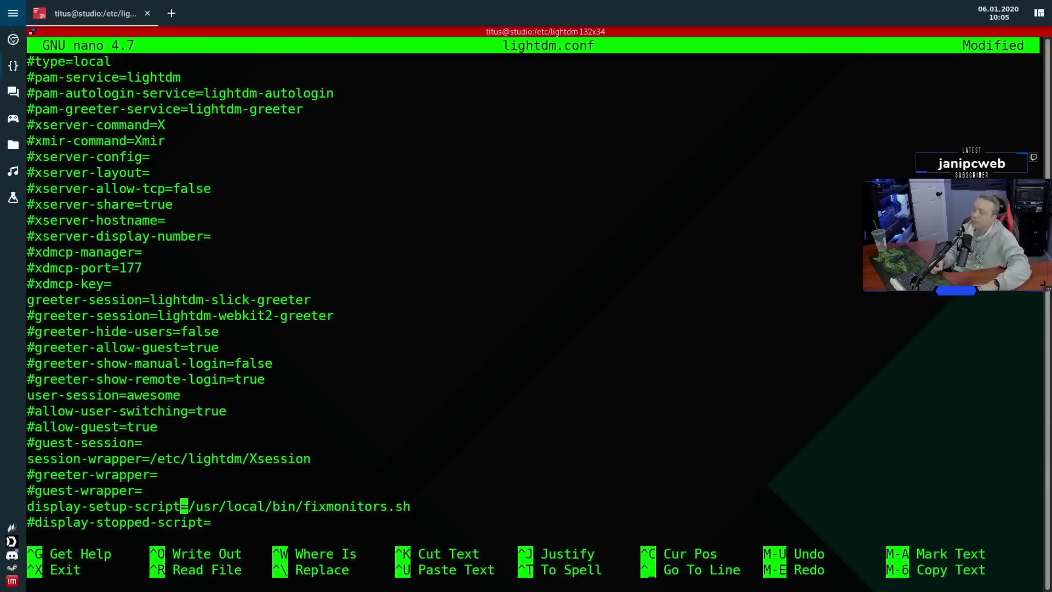
key("Down")
key("Down")
key("Down")
key("Down")
key("Down")
key("Down")
key("Down")
key("Down")
key("Down")
key("Down")
key("Up")
key("Up")
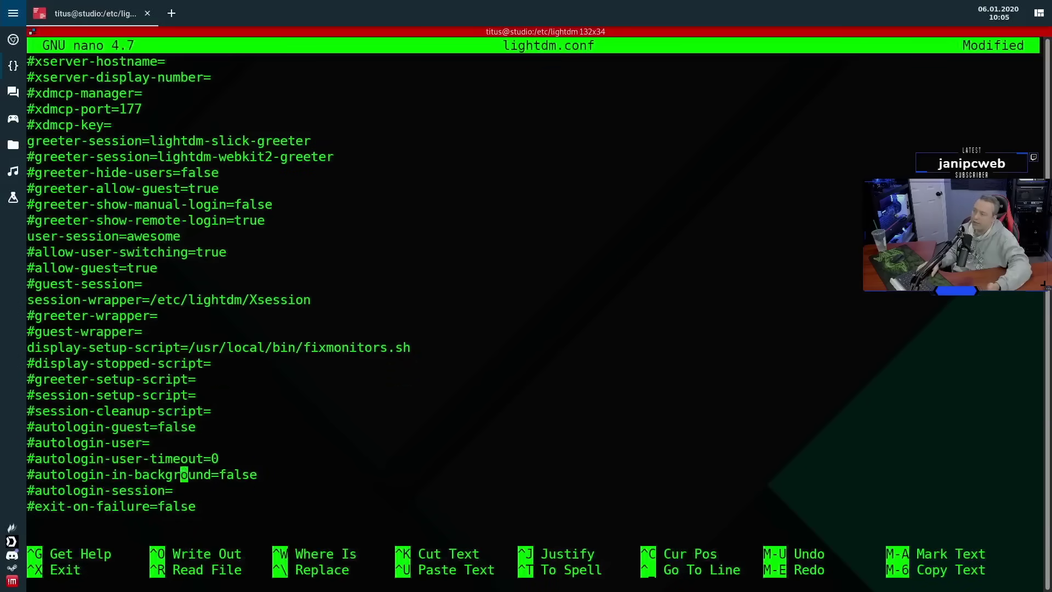
key("Up")
key("Up")
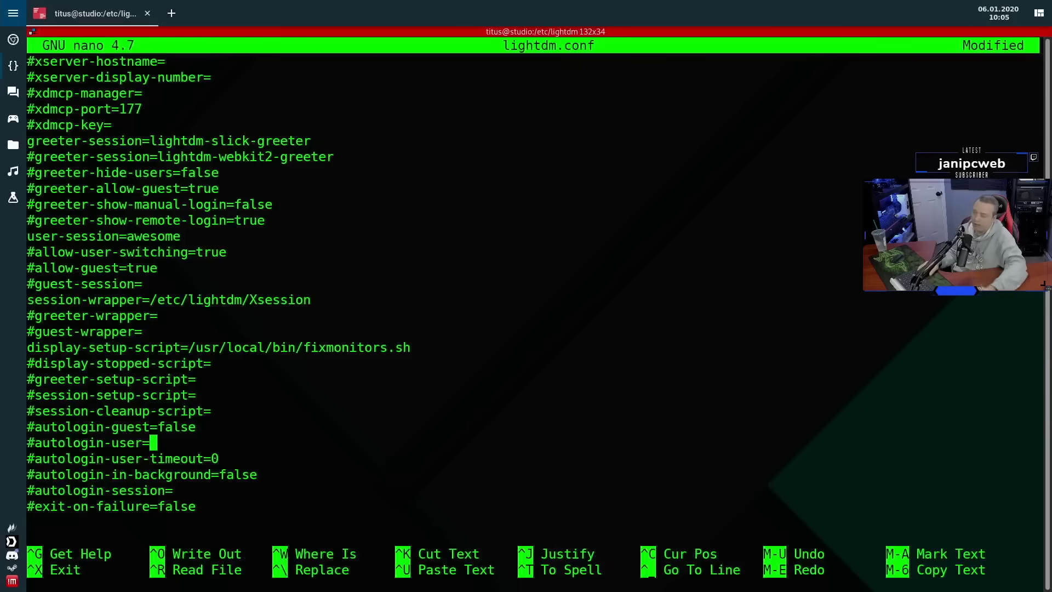
key("Down")
key("Down")
key("Down")
key("Down")
key("Down")
key("Down")
key("Down")
key("Down")
key("Down")
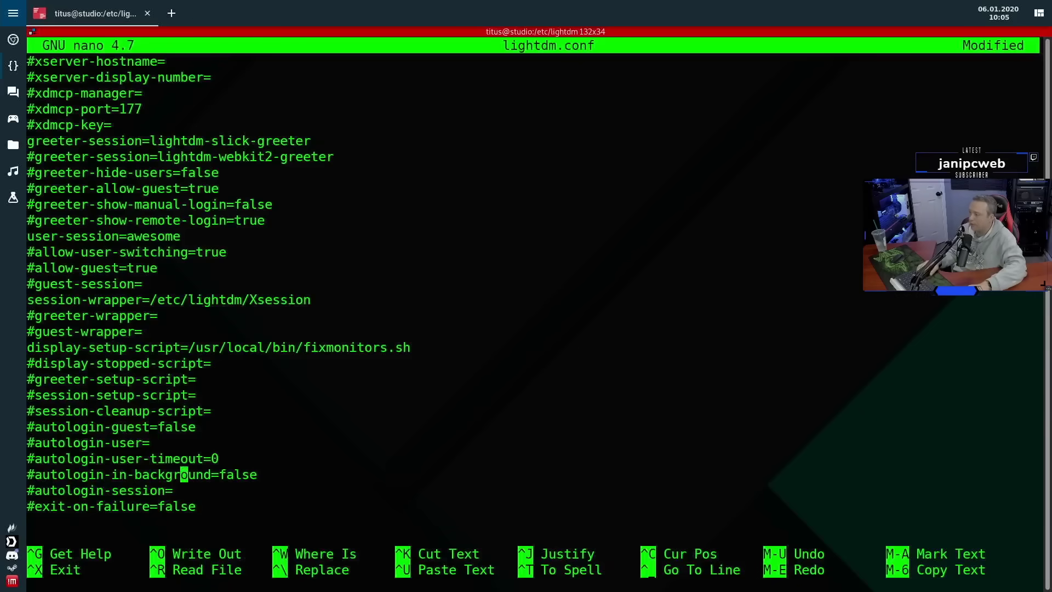
key("Down")
key("Down")
key("Down")
key("Down")
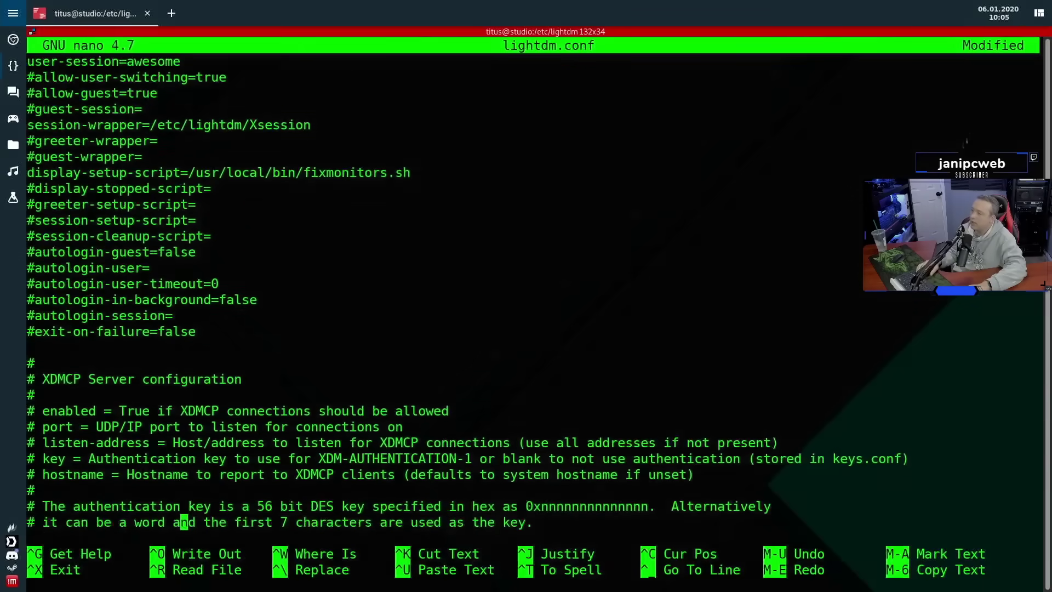
Navigate to the enabled line under the [VNCServer] section.
key("Down")
key("Down")
key("Down")
key("Down")
key("Down")
key("Down")
key("Down")
key("Down")
key("Down")
key("Down")
key("Down")
key("Down")
key("Down")
key("Down")
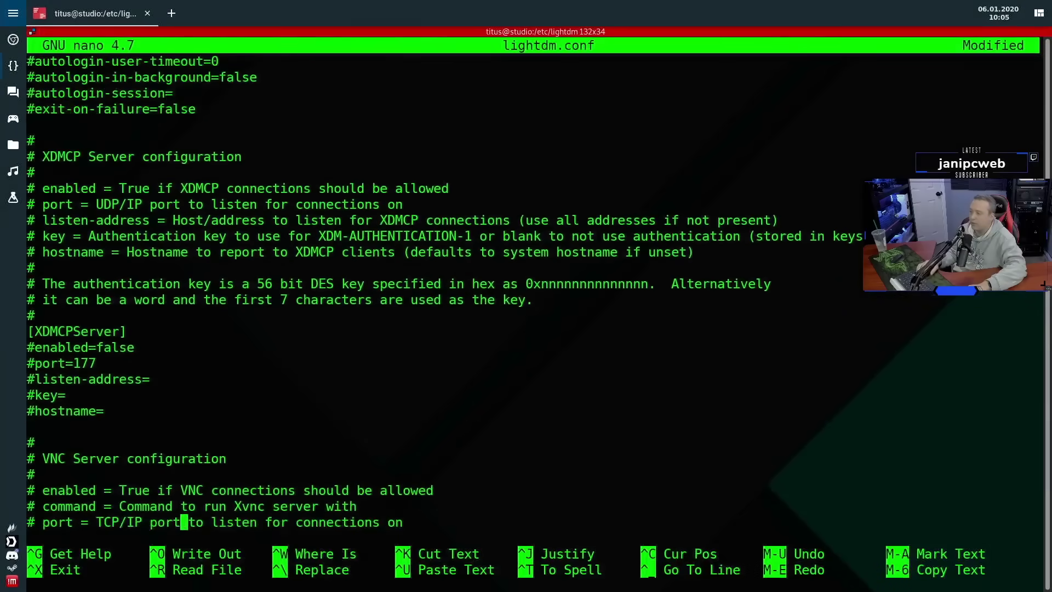
key("Down")
key("Down")
key("Down")
key("Down")
key("Down")
key("Down")
key("Down")
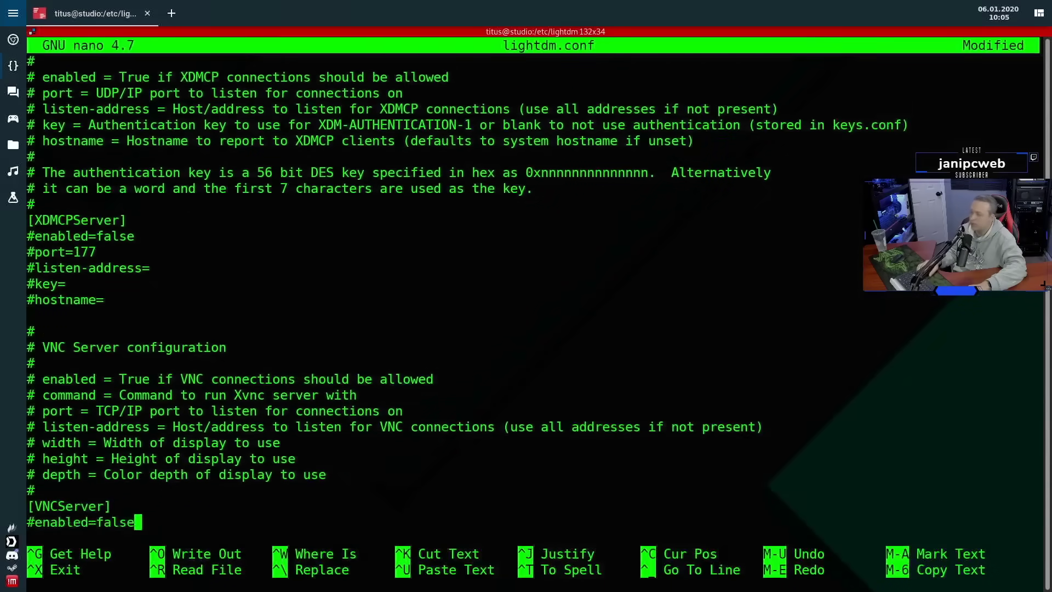
key("Down")
key("Down")
key("Down")
key("Down")
key("Down")
key("Down")
key("Down")
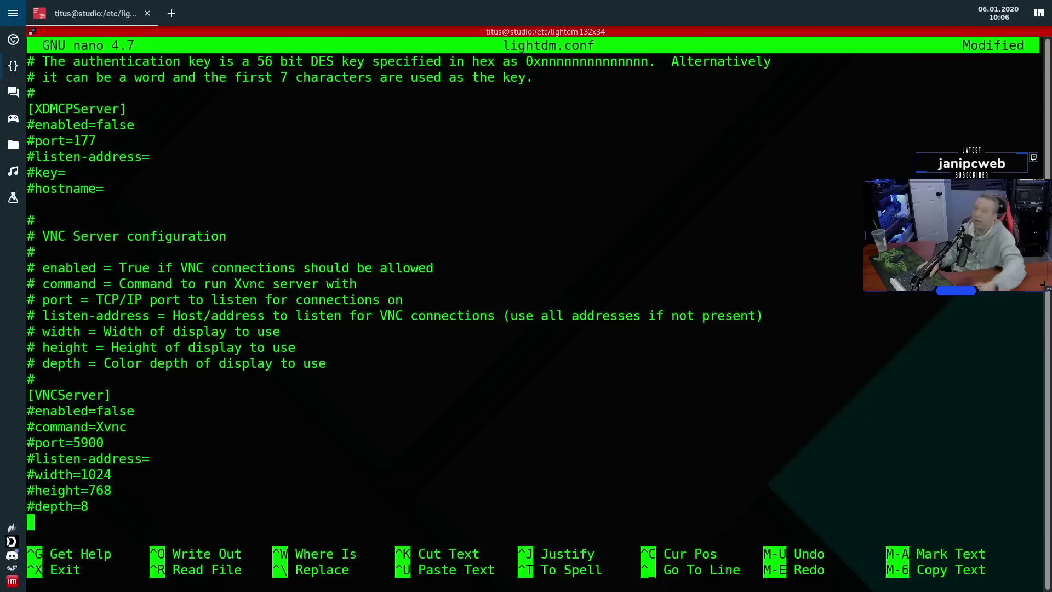
key("Left")
key("Up")
key("End")
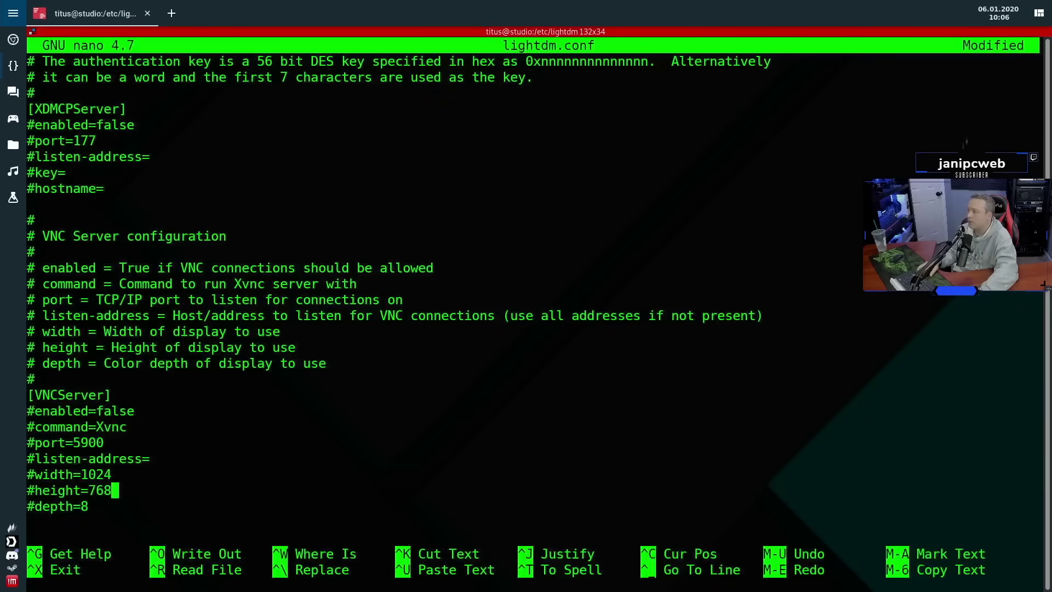
key("Up")
key("Up")
key("Up")
key("Up")
key("Up")
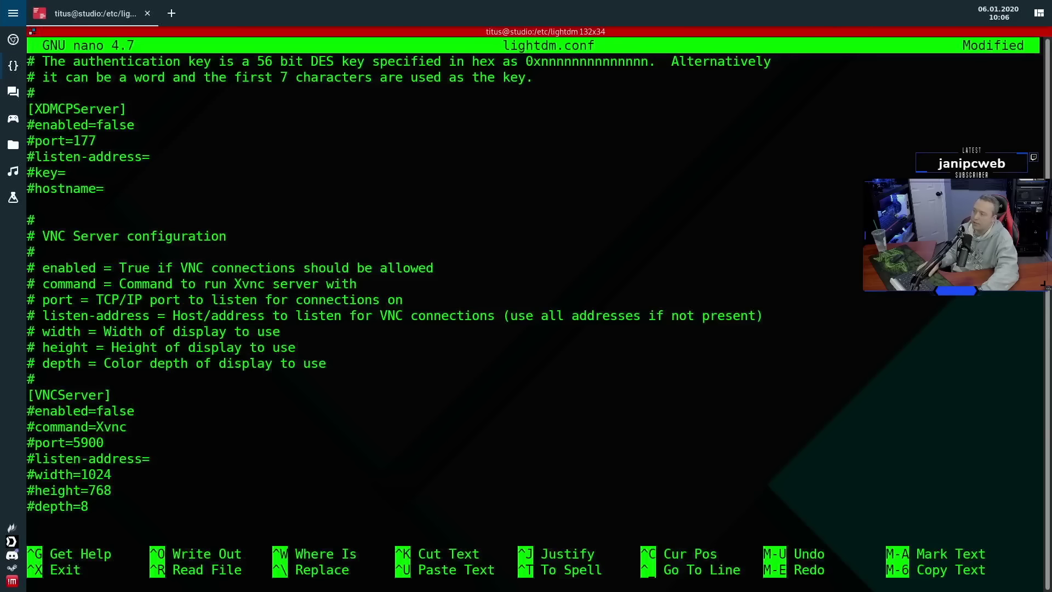
key("Down")
key("Down")
key("Up")
key("Up")
Set enabled=true and uncomment the enabled, command=Xvnc and port=5900 lines.
key("BackSpace")
key("BackSpace")
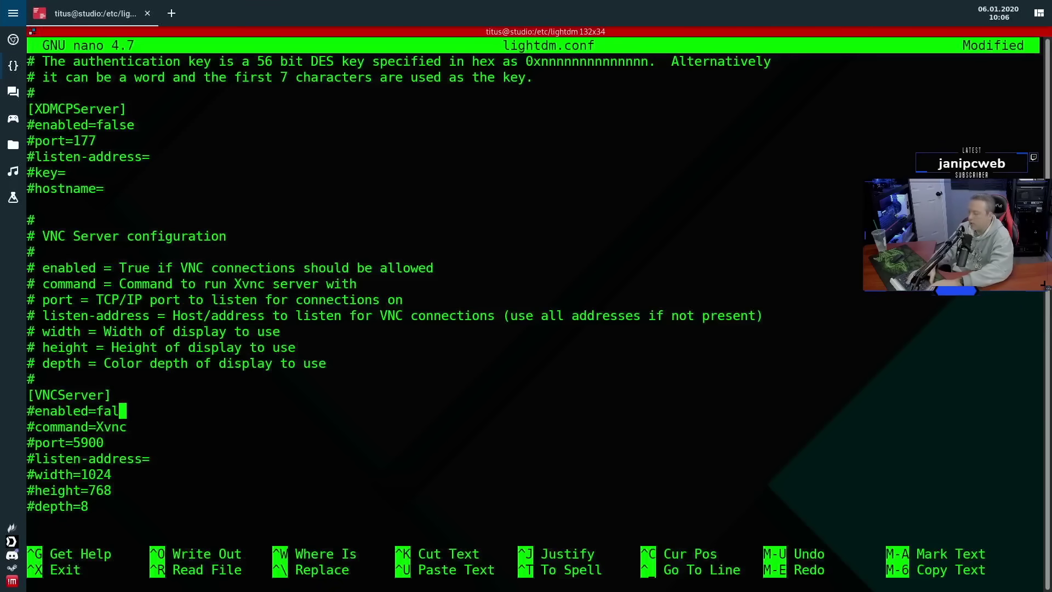
key("BackSpace")
key("BackSpace")
key("BackSpace")
type("true")
key("Home")
key("Delete")
key("Down")
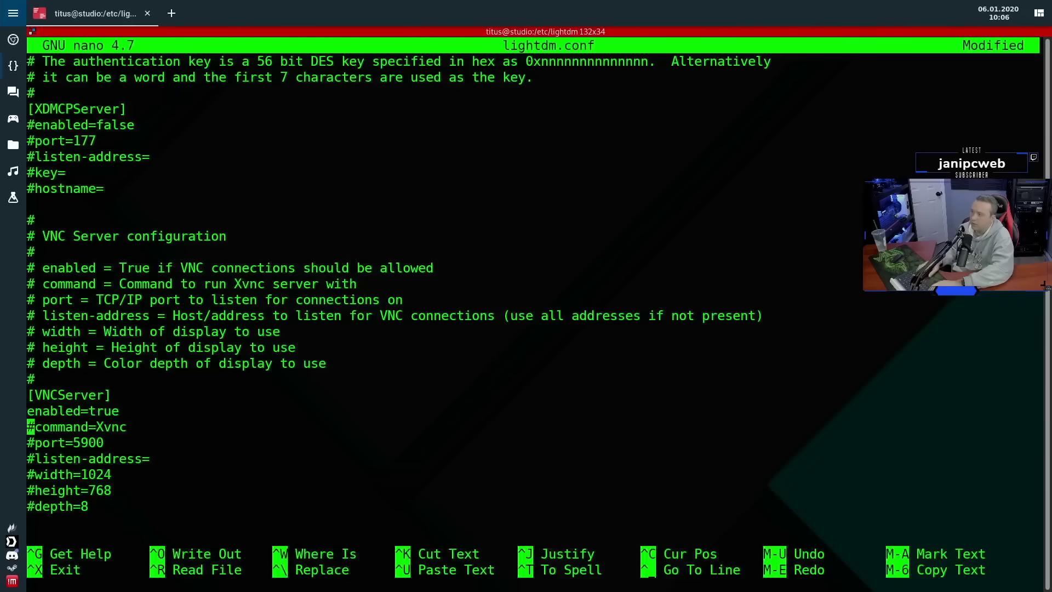
key("Delete")
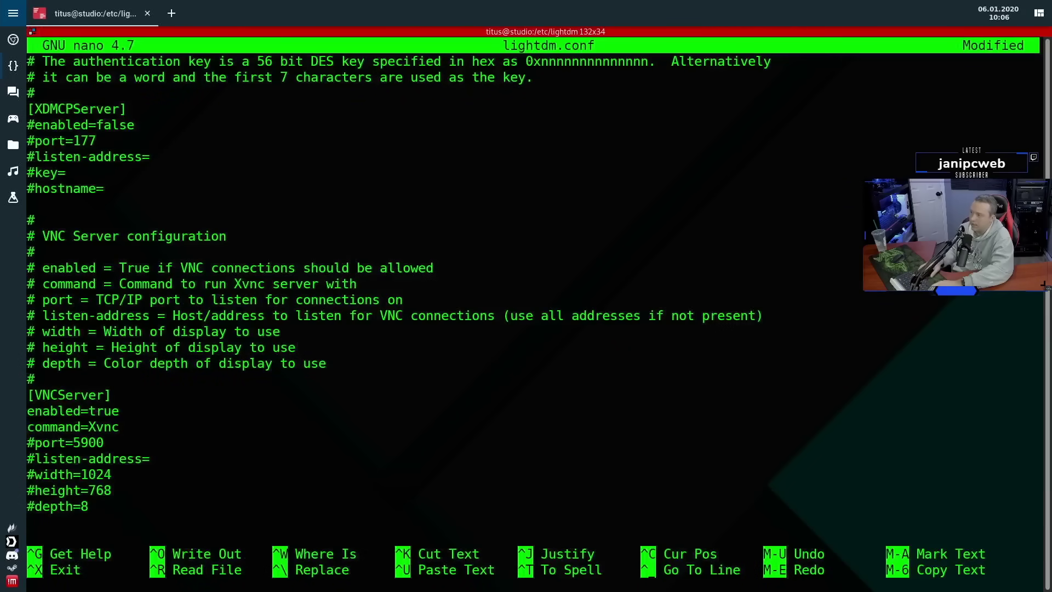
key("Down")
key("Delete")
key("Down")
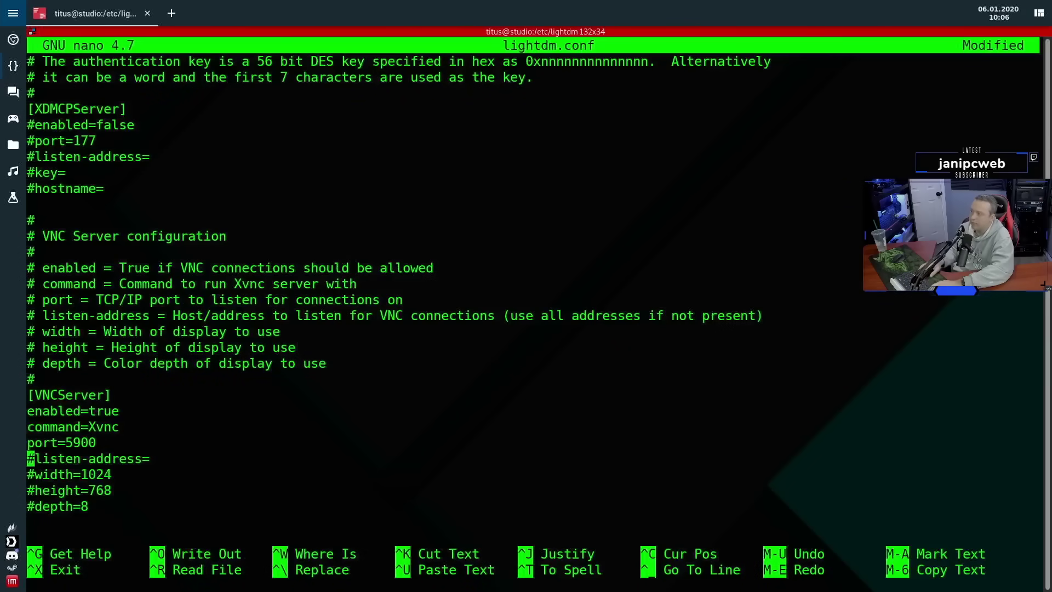
key("Down")
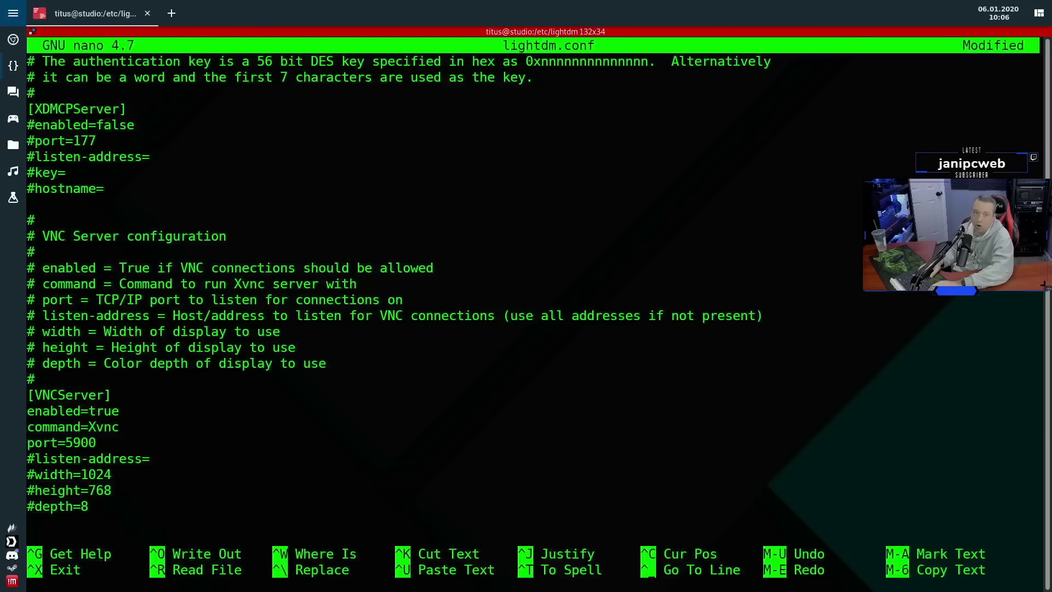
Uncomment the width, height and depth lines and change depth from 8 to 16.
key("Delete")
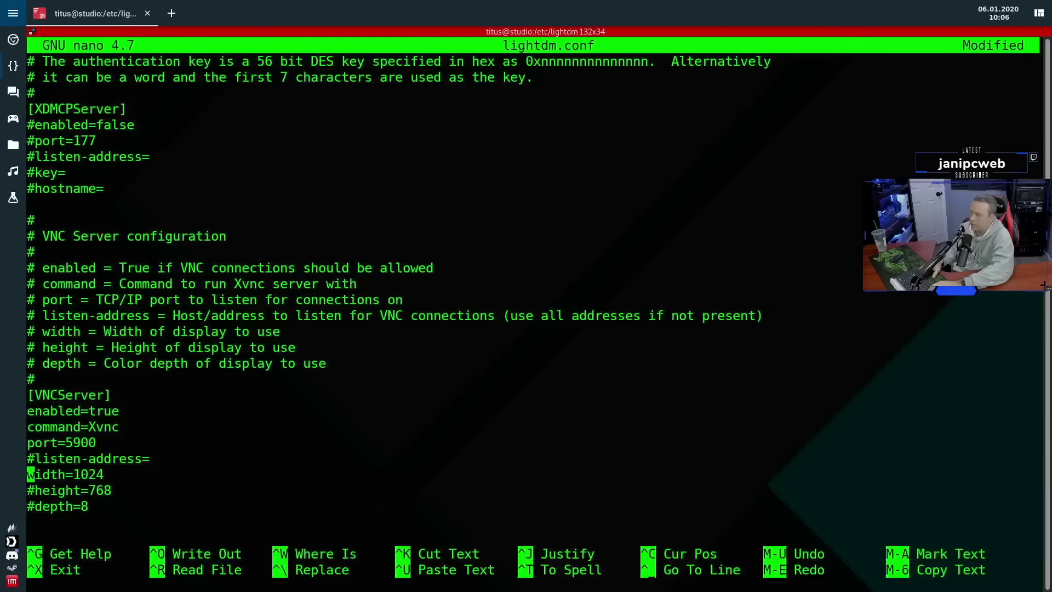
key("Right")
key("Right")
key("Right")
key("Right")
key("Right")
key("Right")
key("Down")
key("Left")
key("Left")
key("Left")
key("Left")
key("Left")
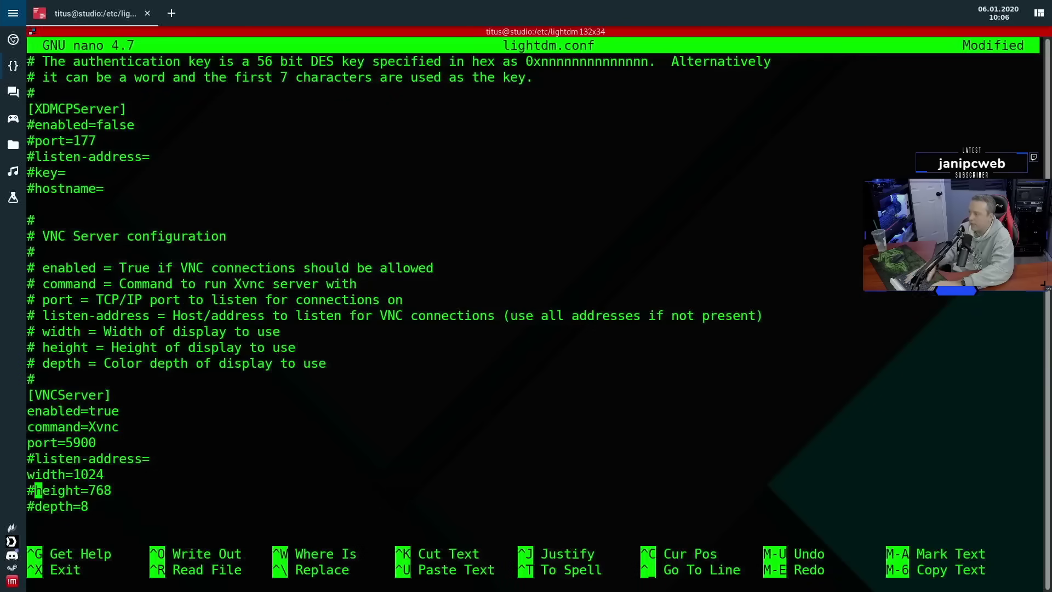
key("BackSpace")
key("Down")
key("Delete")
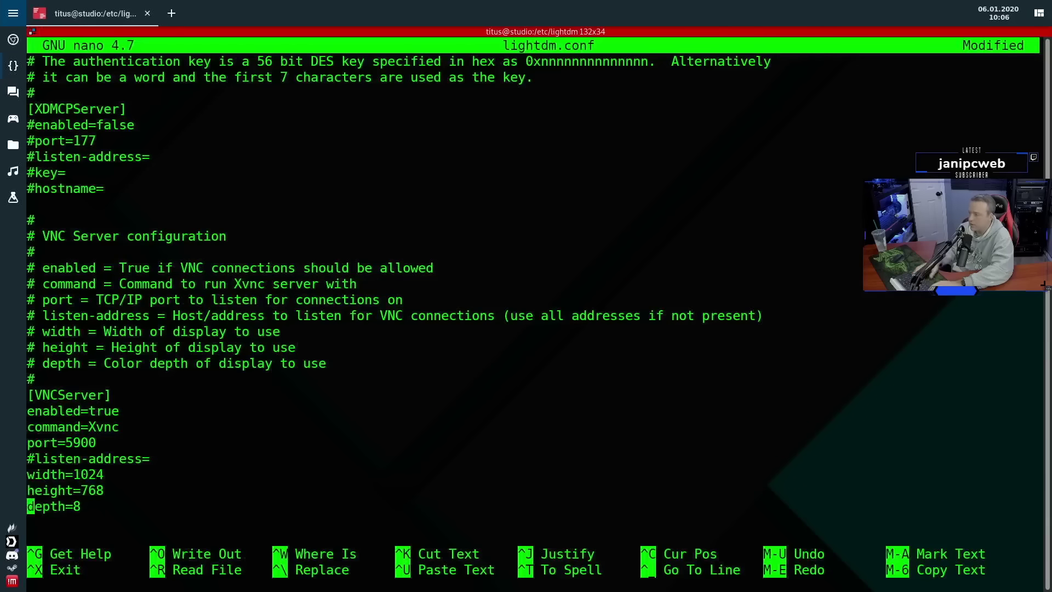
key("Right")
Set height to 1080 and width to 1920, then save lightdm.conf.
key("Right")
key("Right")
key("Right")
key("Right")
key("Right")
key("Delete")
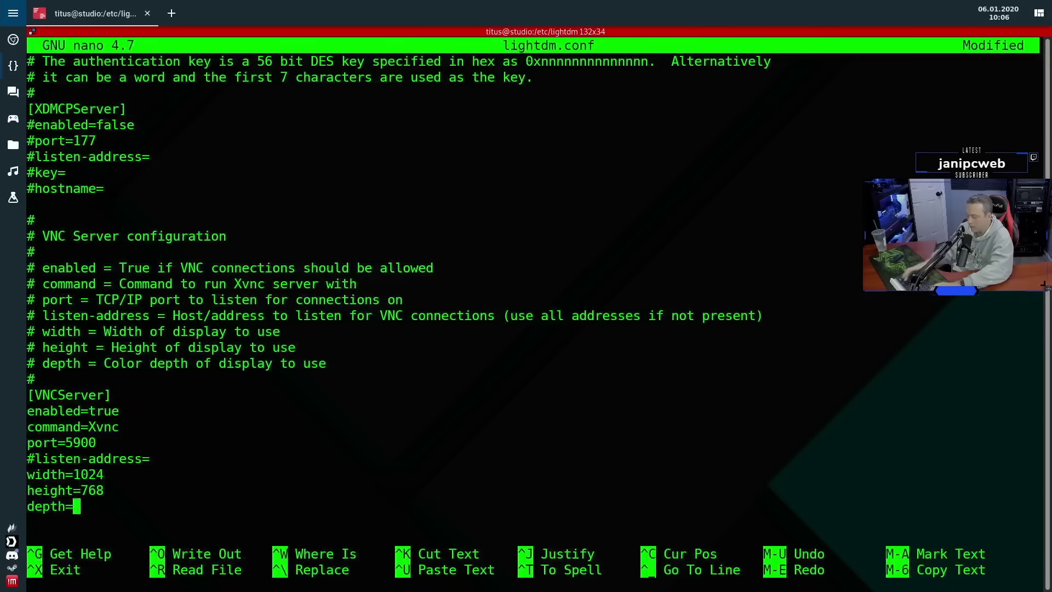
type("16")
key("Up")
key("Right")
key("Right")
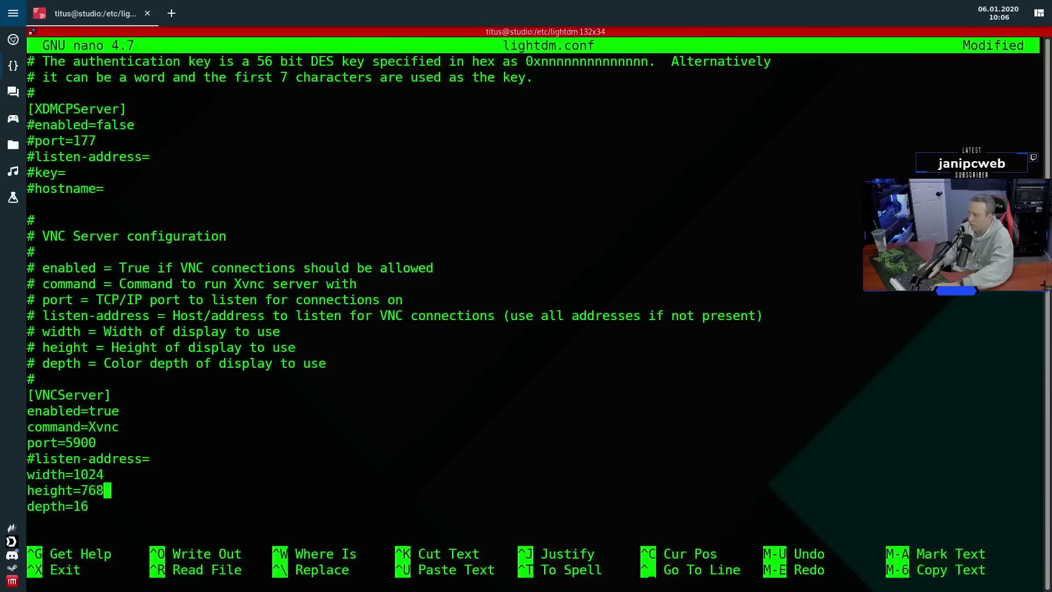
key("BackSpace")
key("BackSpace")
key("BackSpace")
type("1080")
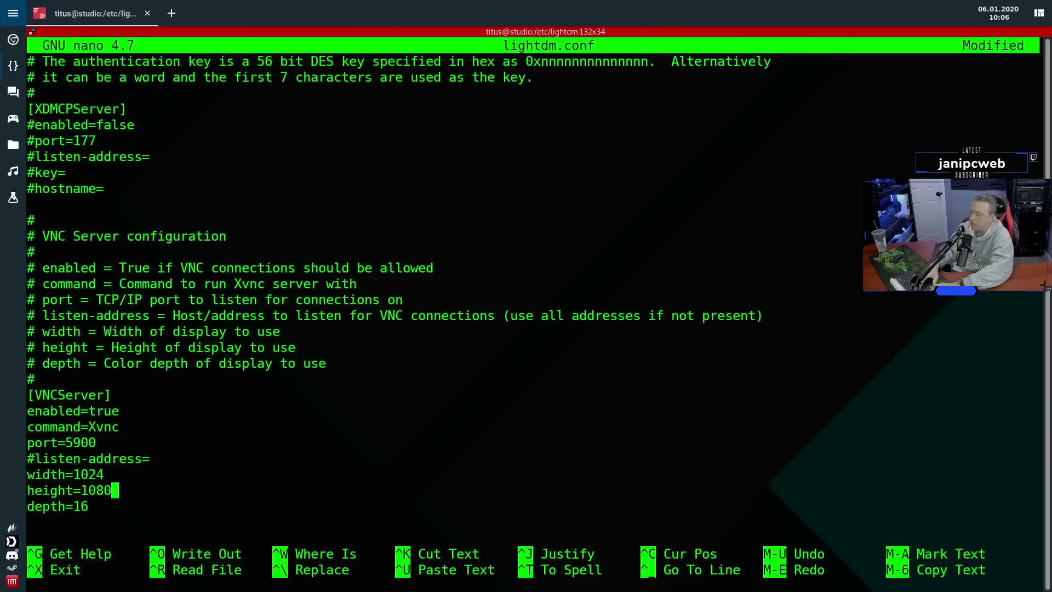
key("Up")
key("BackSpace")
key("BackSpace")
key("BackSpace")
key("BackSpace")
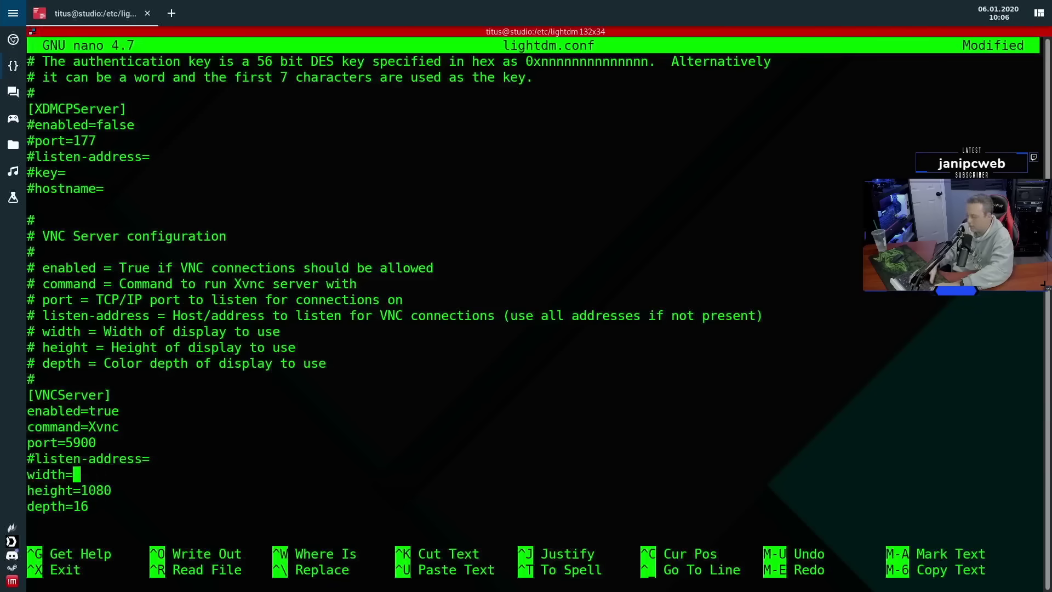
type("1920")
key("ctrl+s")
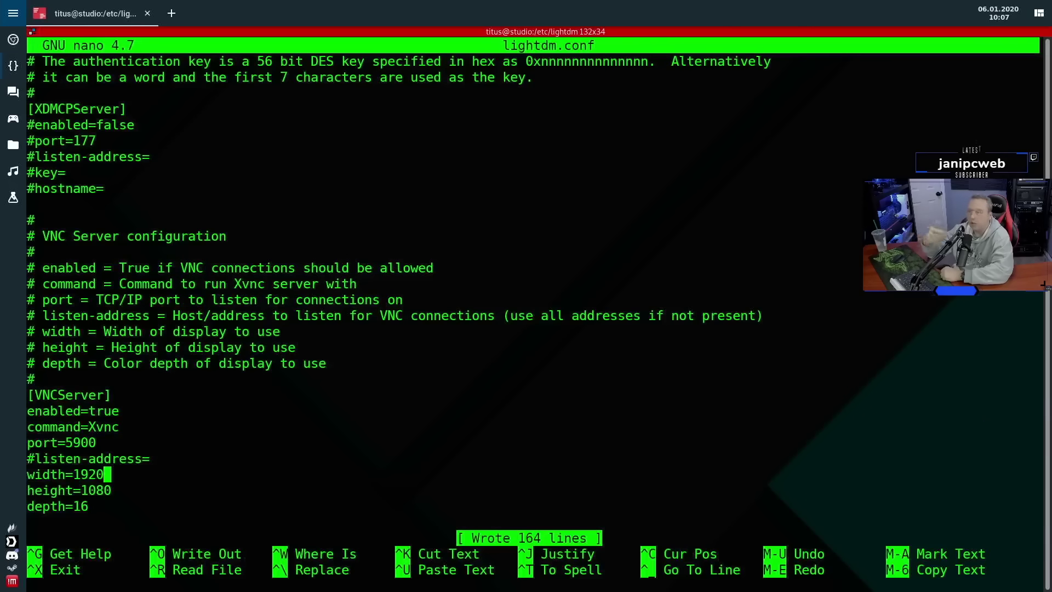
Exit nano and log out of the awesome session.
key("ctrl+x")
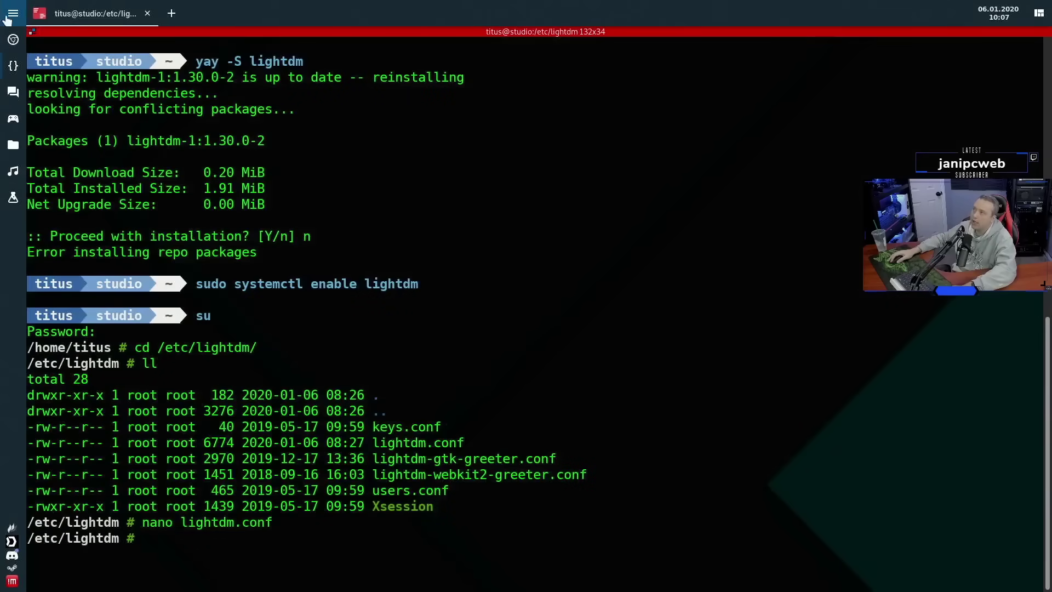
key("super+x")
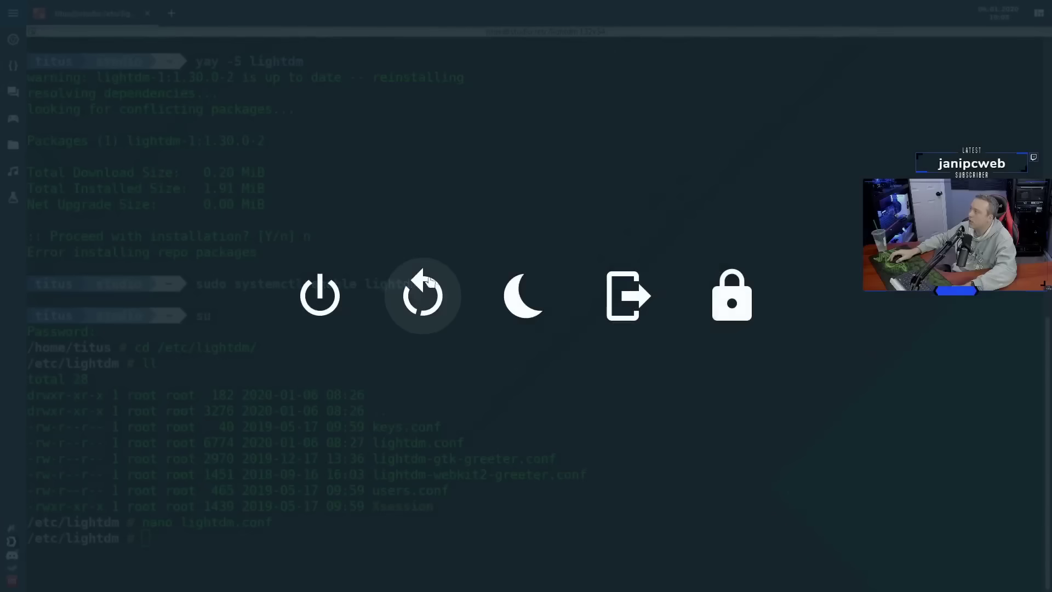
left_click(643, 294)
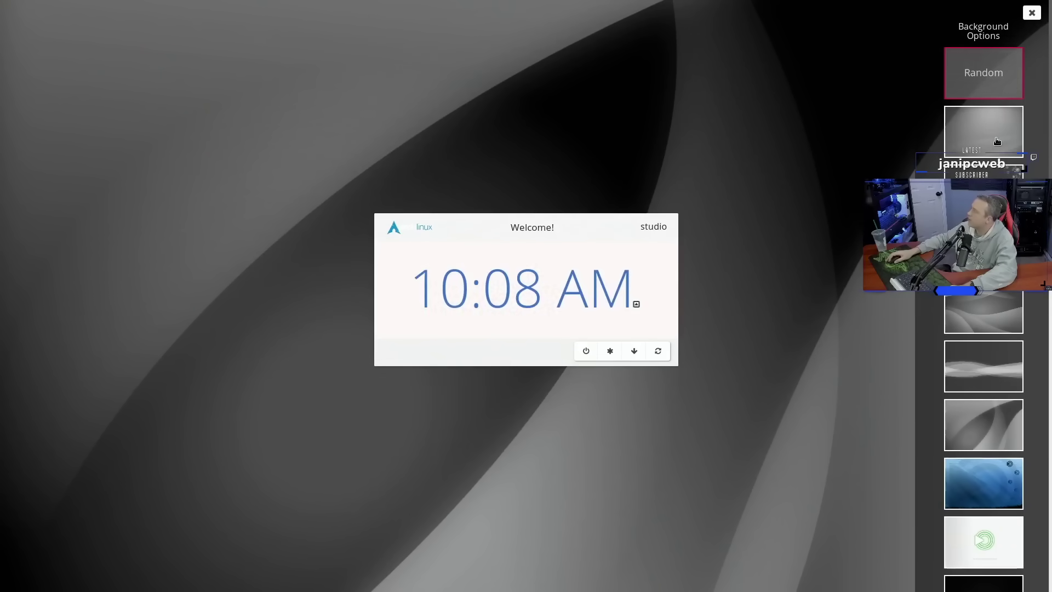
Choose the bubbles wallpaper as the greeter background and keep the AWESOME session selected.
left_click(986, 63)
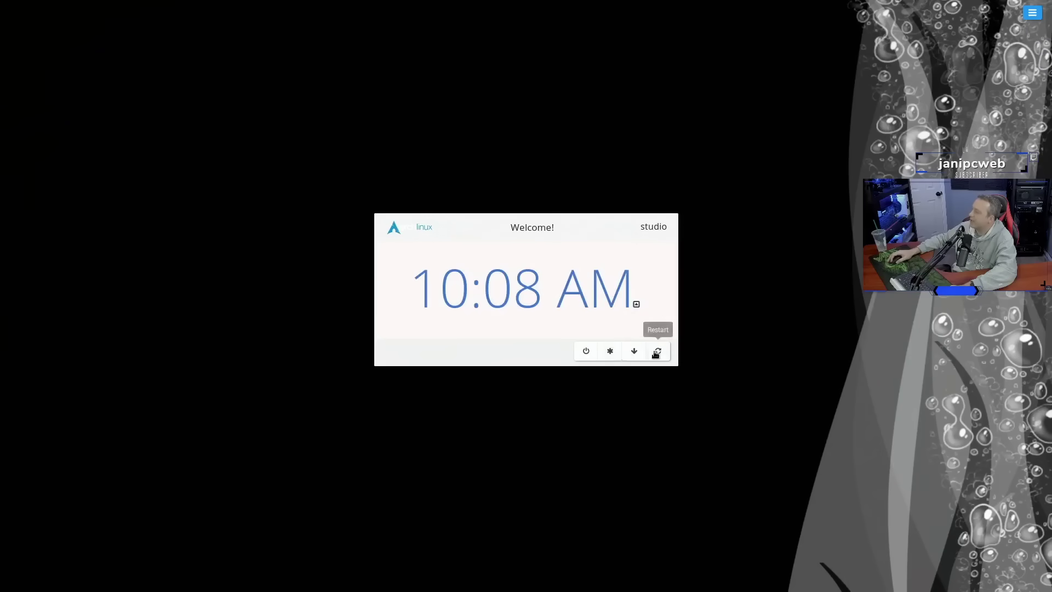
left_click(493, 299)
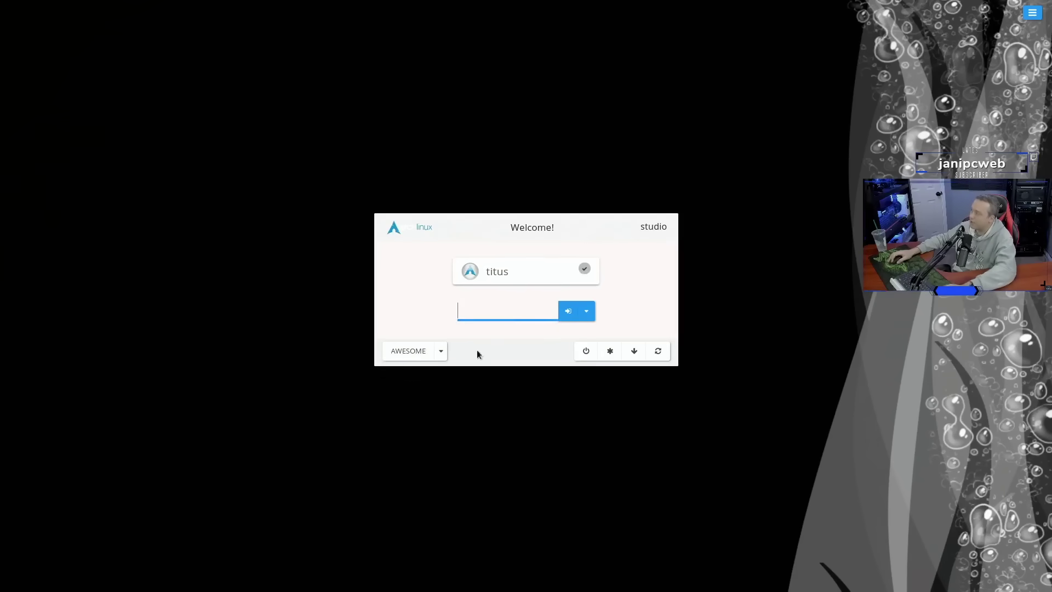
left_click(440, 352)
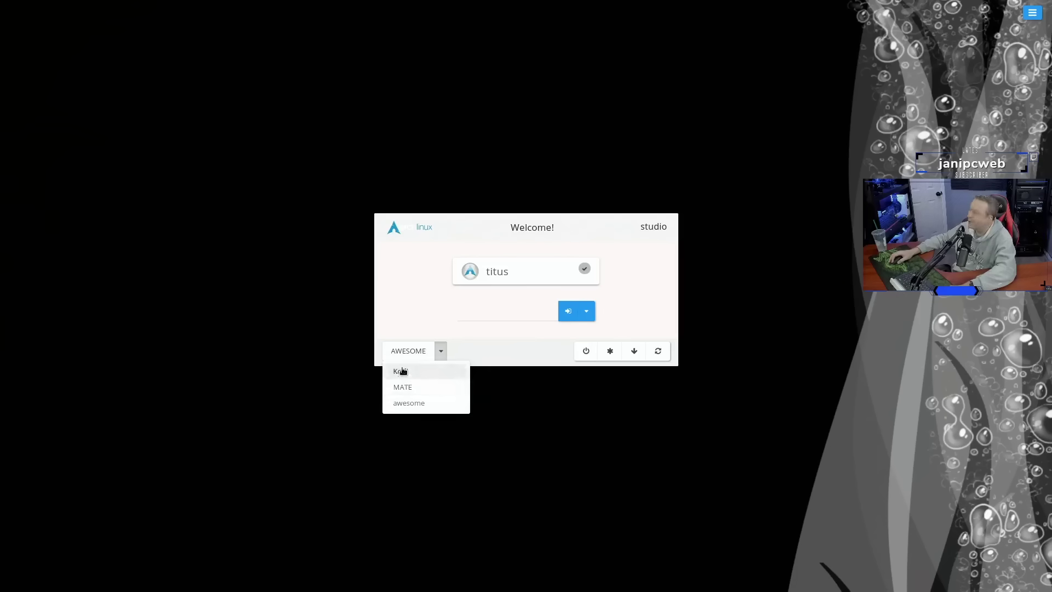
left_click(403, 312)
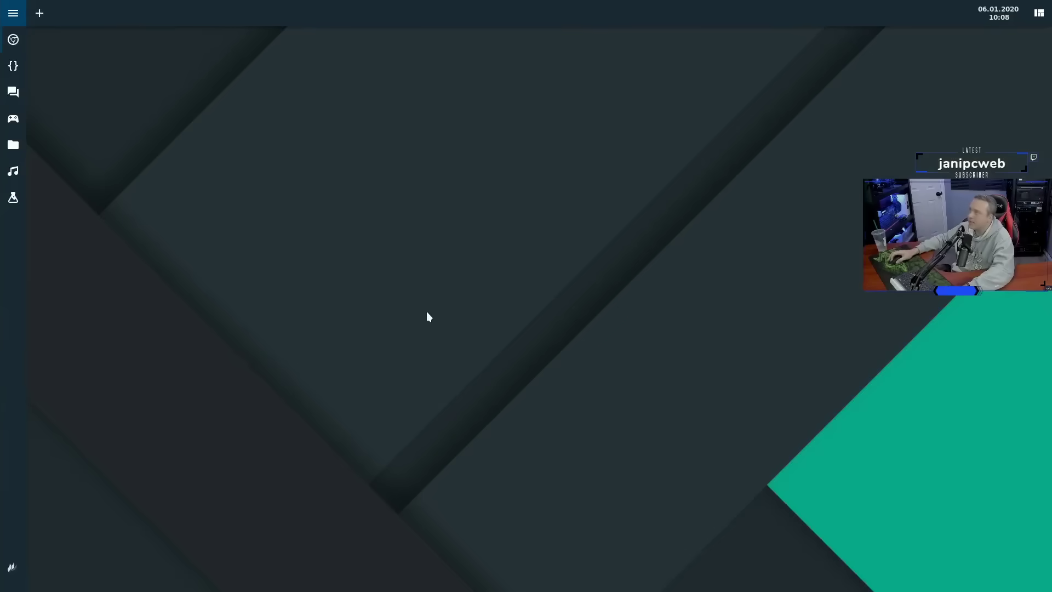
Open a new terminal and type sudo systemctl restart lightdm.
left_click(15, 67)
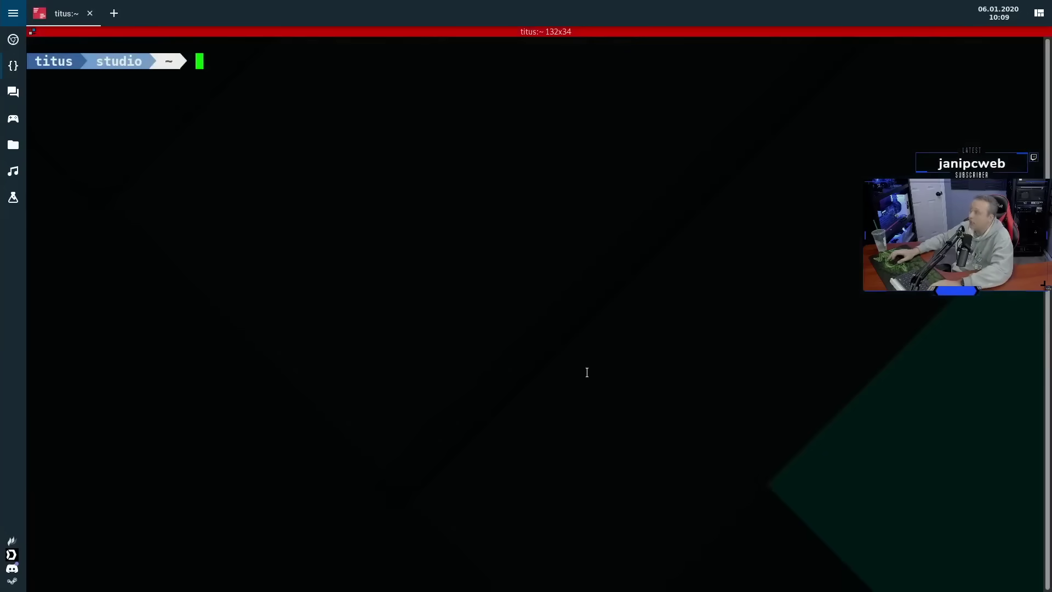
type("sudo systemctl restart ")
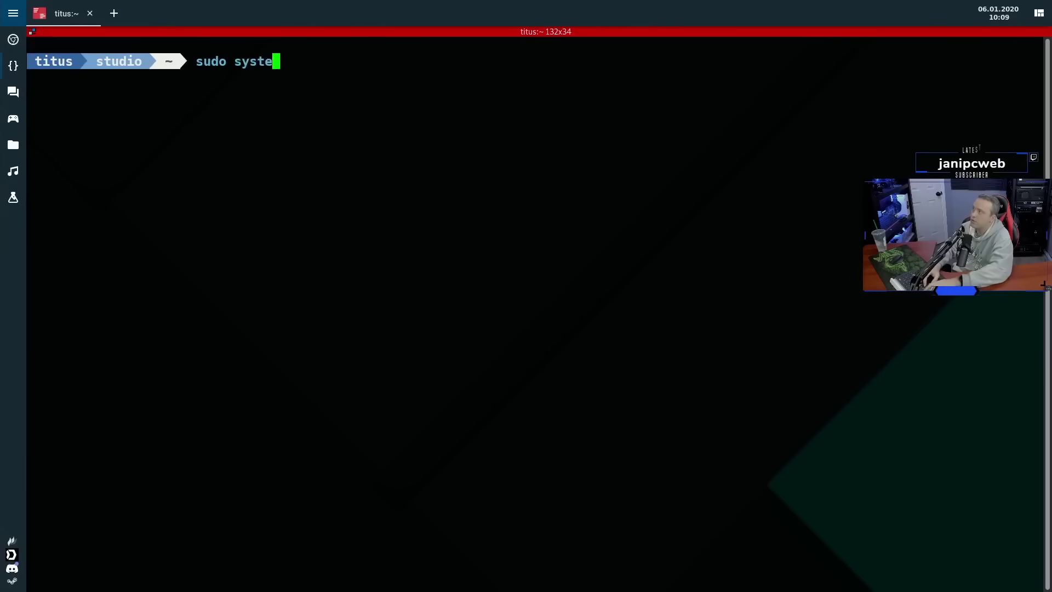
type("light")
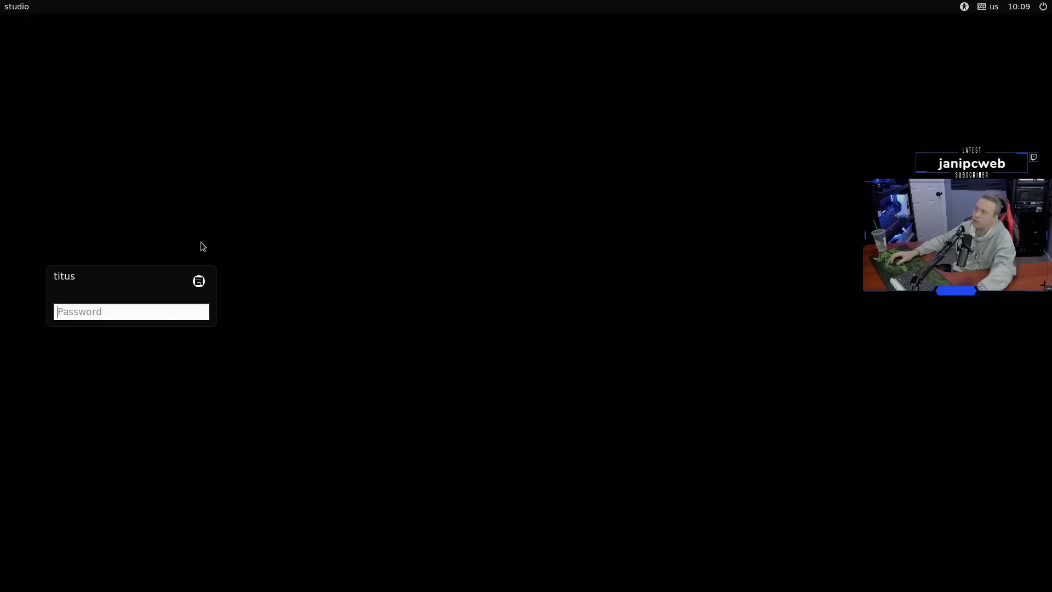
Choose MATE from the session list beside the slick-greeter login box.
left_click(198, 282)
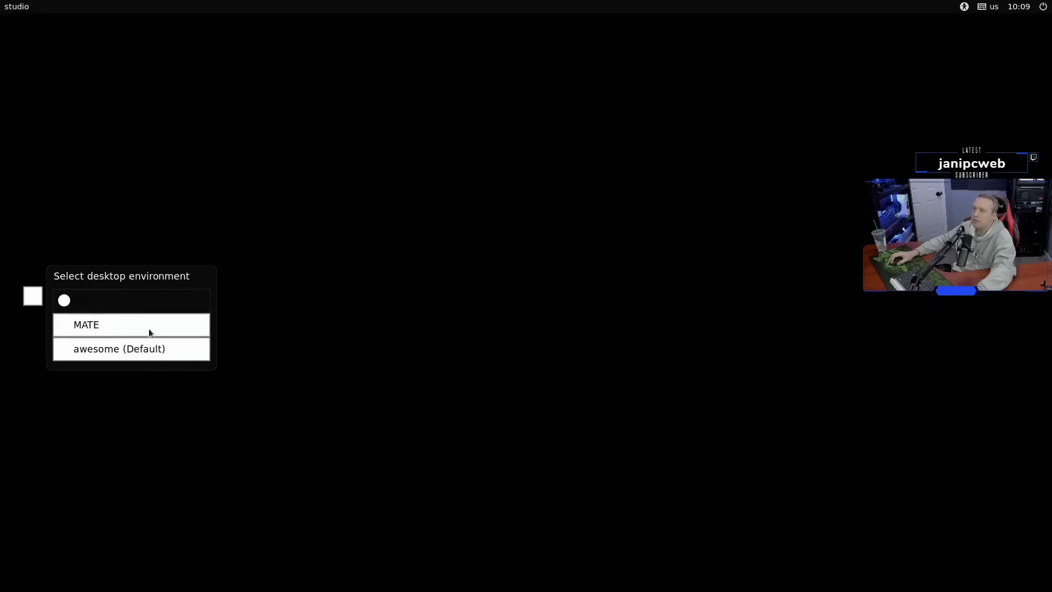
left_click(149, 331)
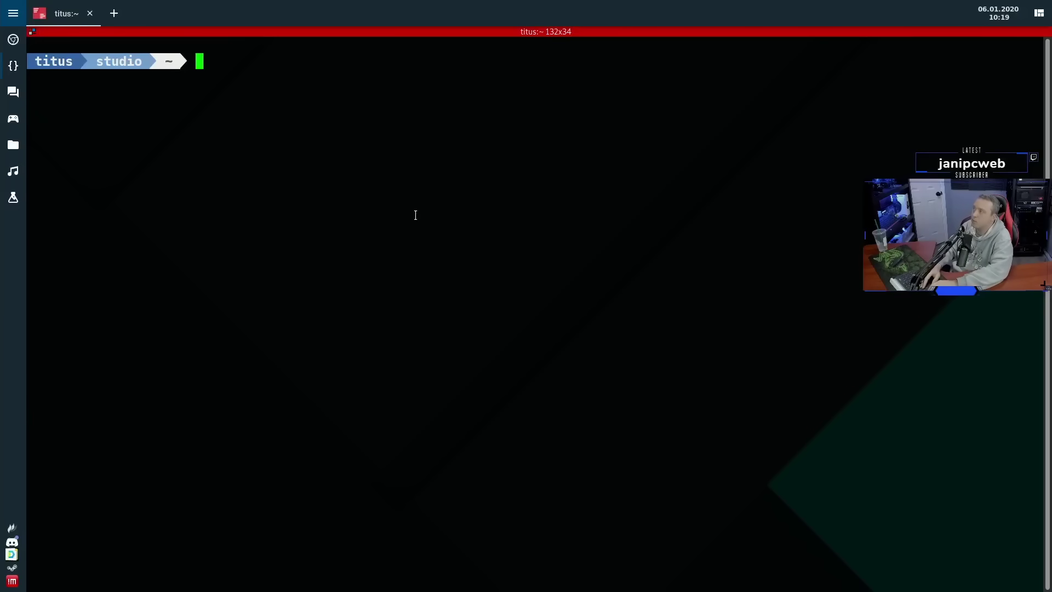
Open /etc/lightdm/lightdm.conf in nano with sudo.
type("nano")
key("BackSpace")
key("BackSpace")
key("BackSpace")
key("BackSpace")
key("BackSpace")
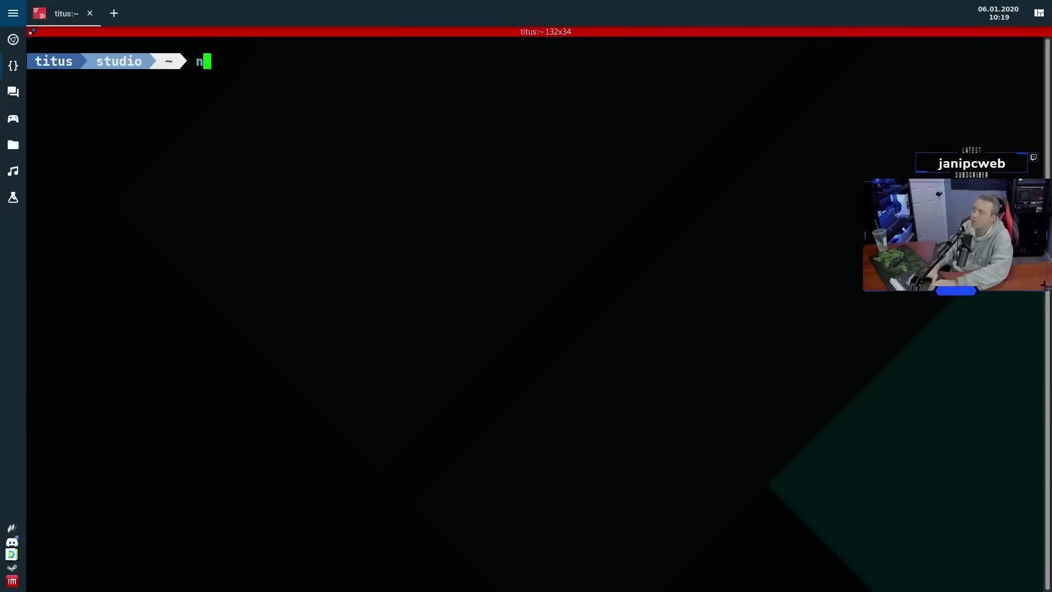
type("sudo nano /et")
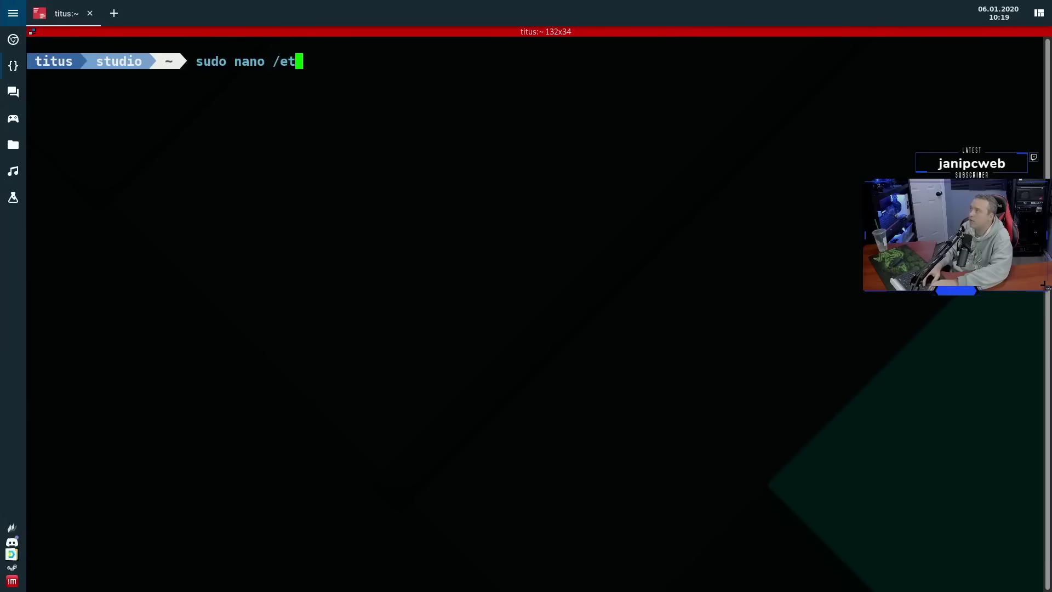
type("c/lightdm")
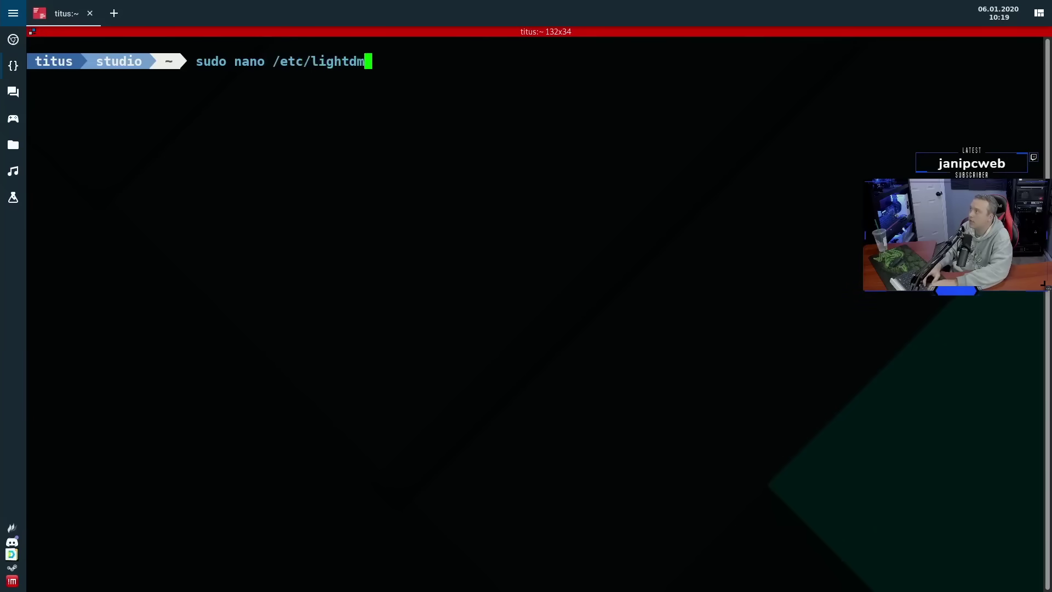
type("/lightdm.conf")
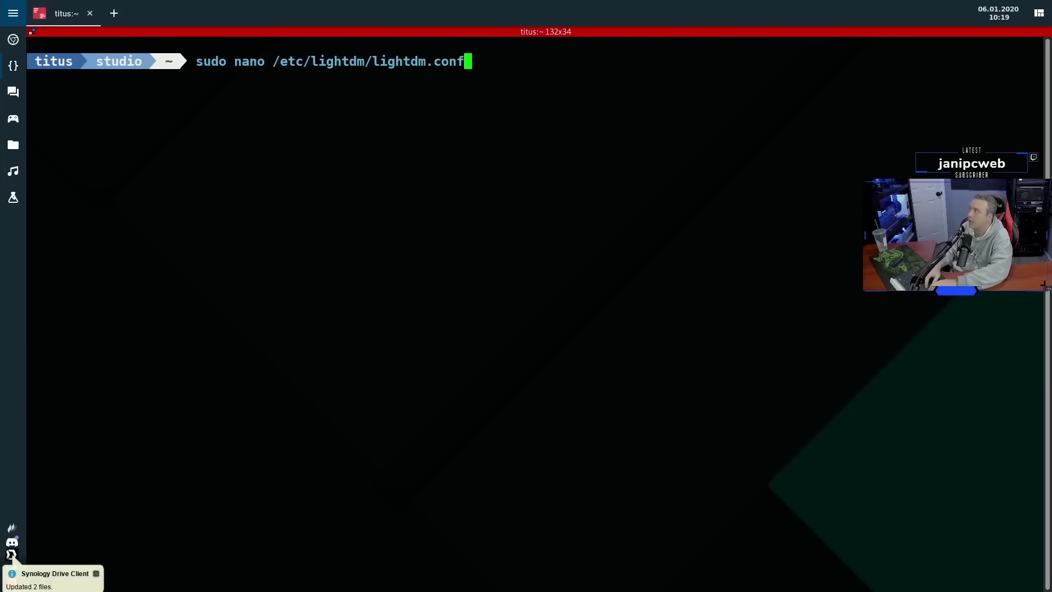
key("Return")
key("Return")
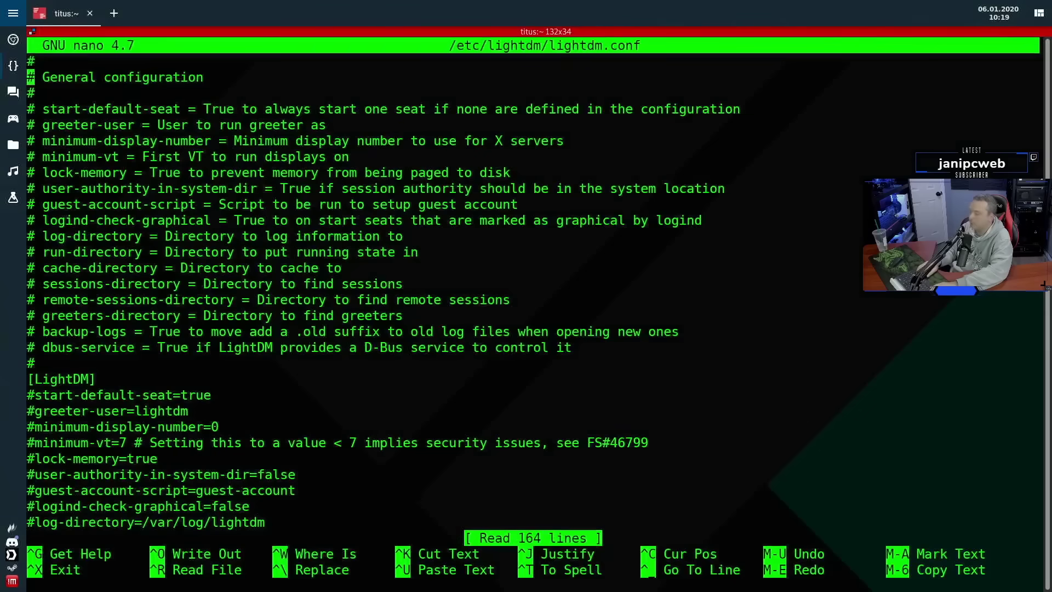
Comment out the slick-greeter session line, uncomment lightdm-webkit2-greeter, then delete the slick-greeter line.
key("Down")
key("Page_Down")
key("Page_Down")
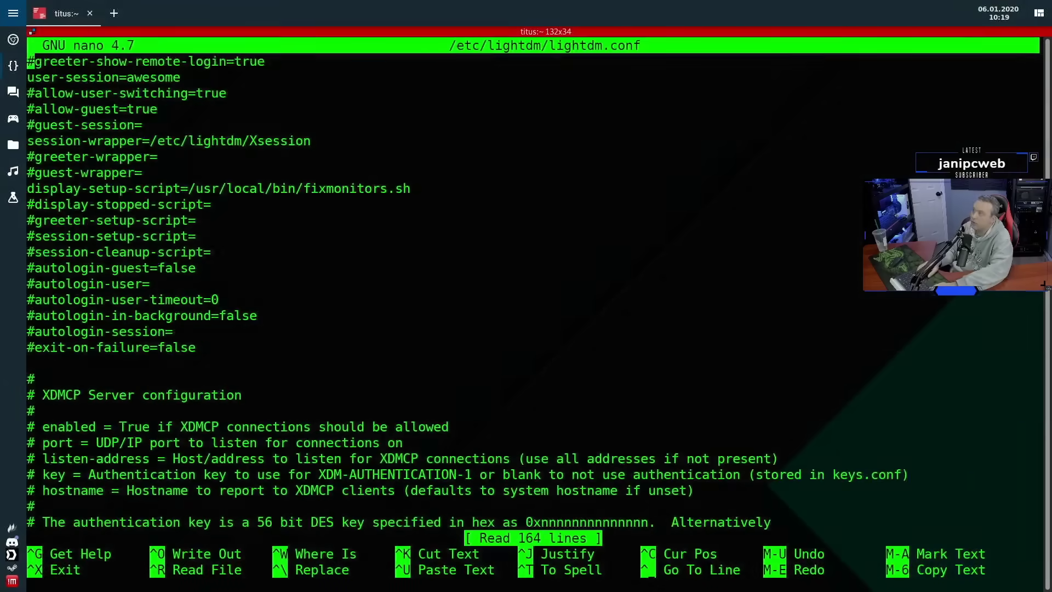
scroll(538, 293, "up", 3)
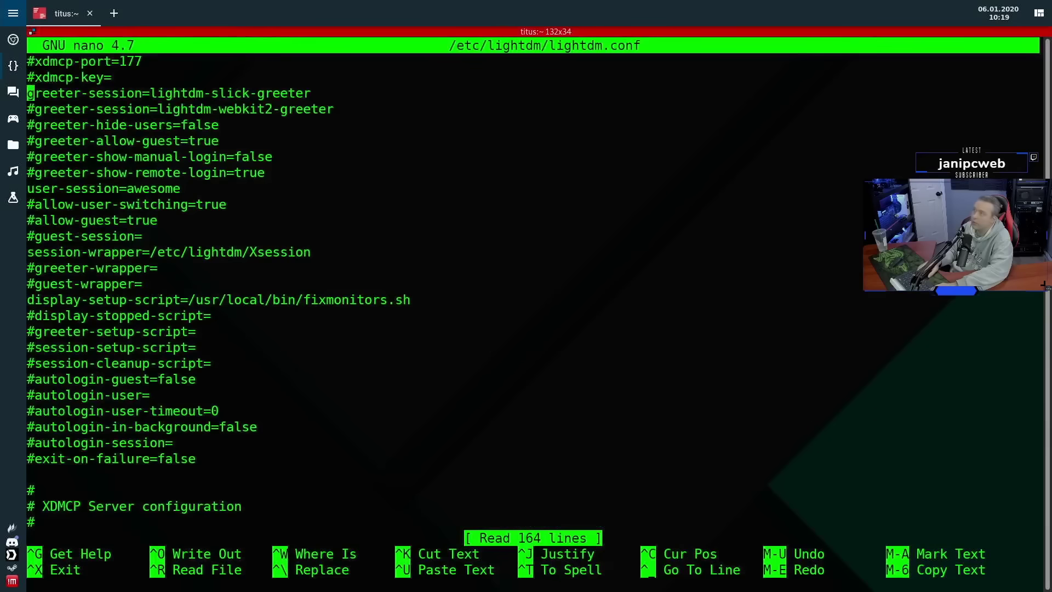
type("#")
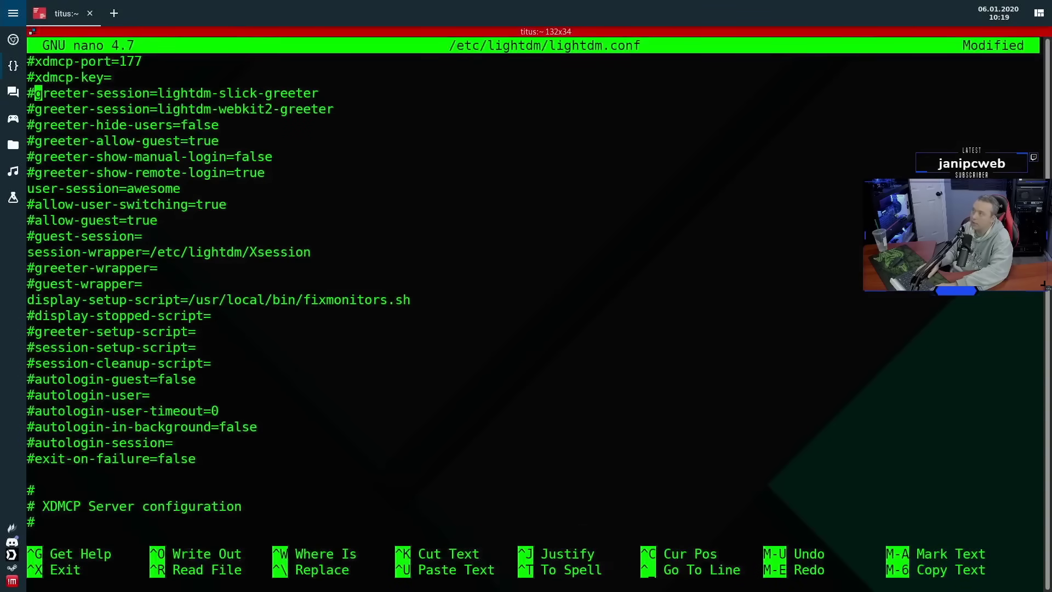
key("Down")
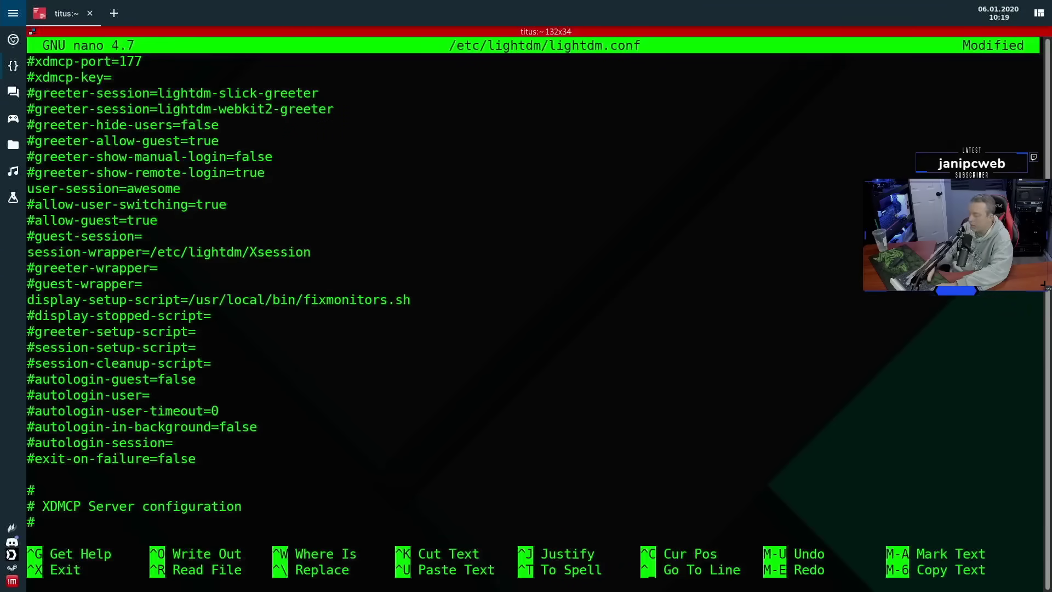
key("BackSpace")
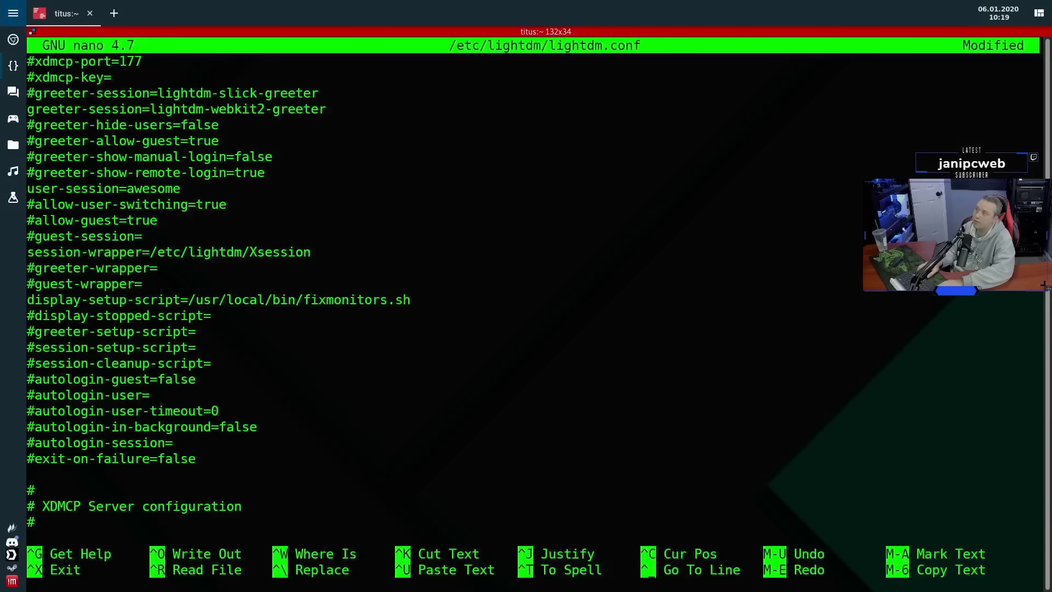
key("Down")
key("Down")
key("ctrl+Right")
key("ctrl+Right")
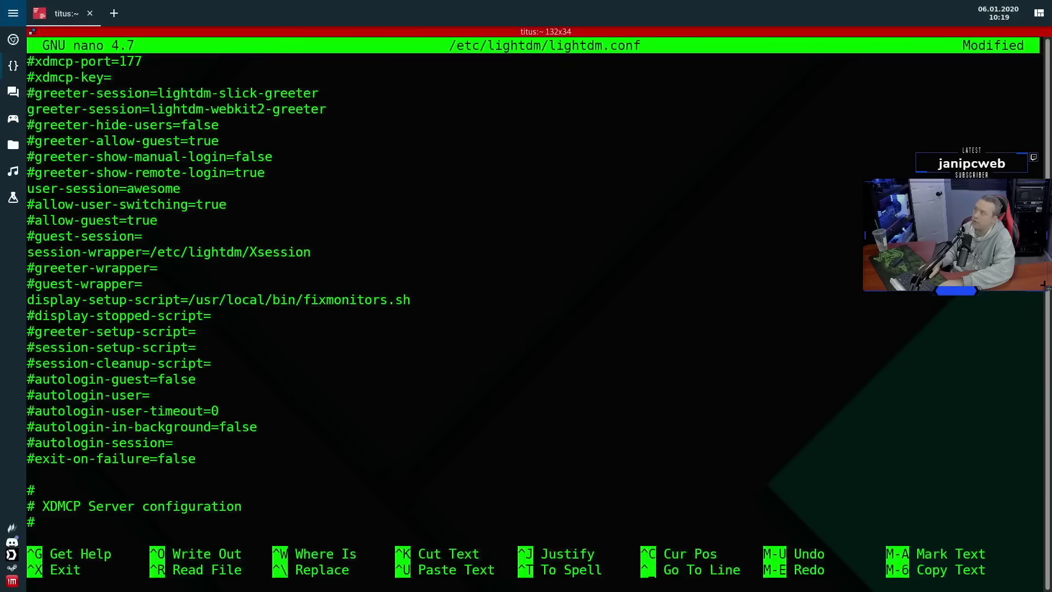
key("Up")
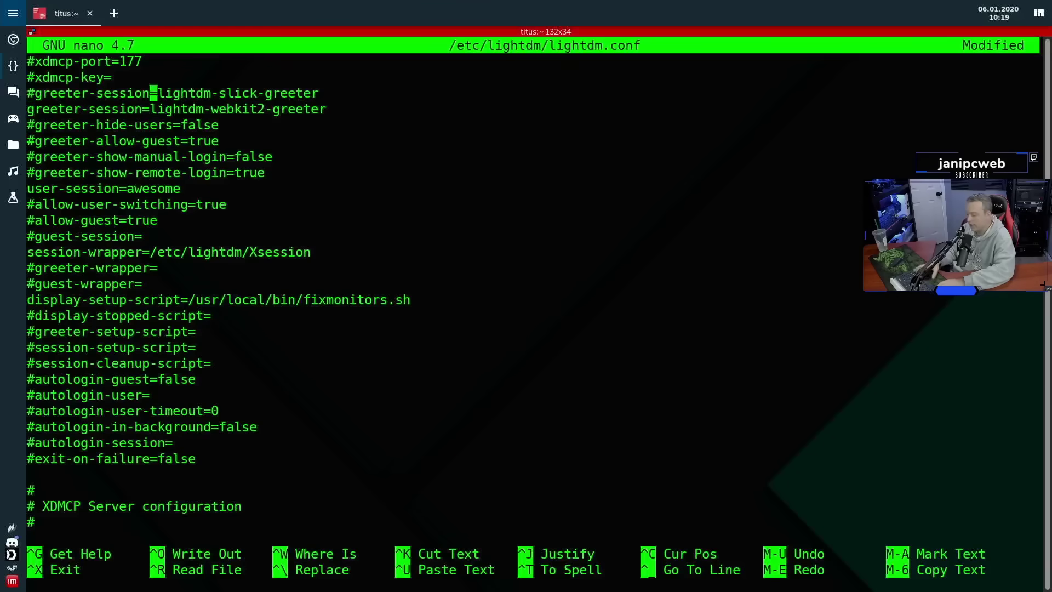
key("ctrl+k")
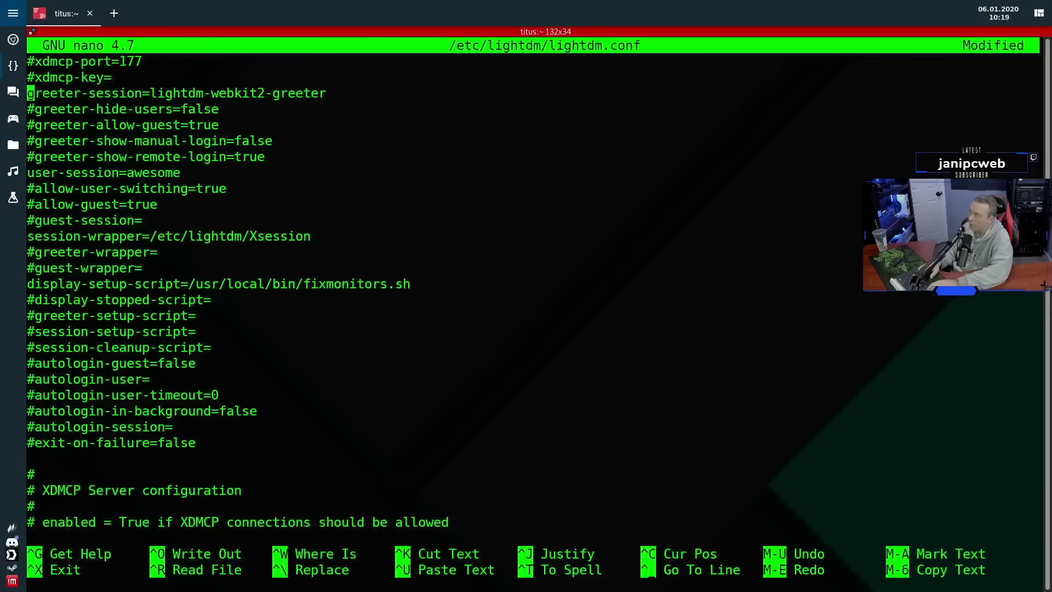
Save lightdm.conf and exit nano.
key("ctrl+o")
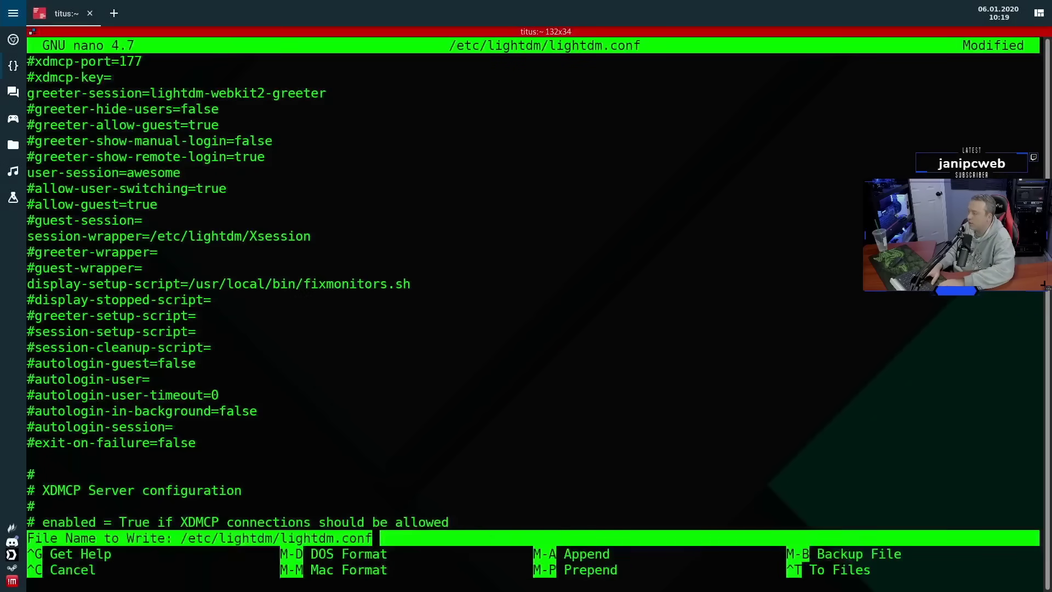
key("Return")
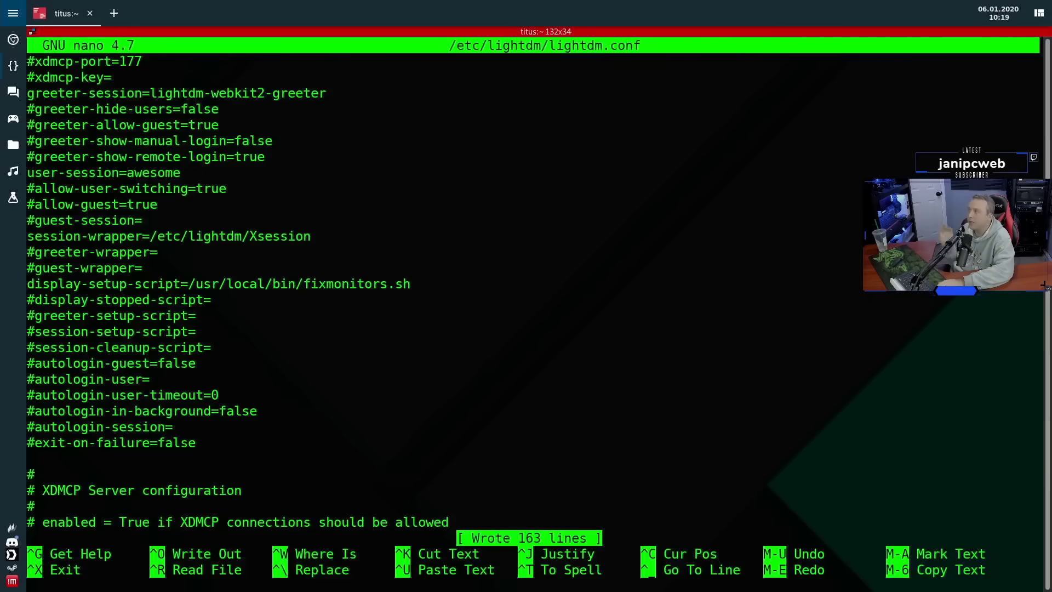
key("ctrl+x")
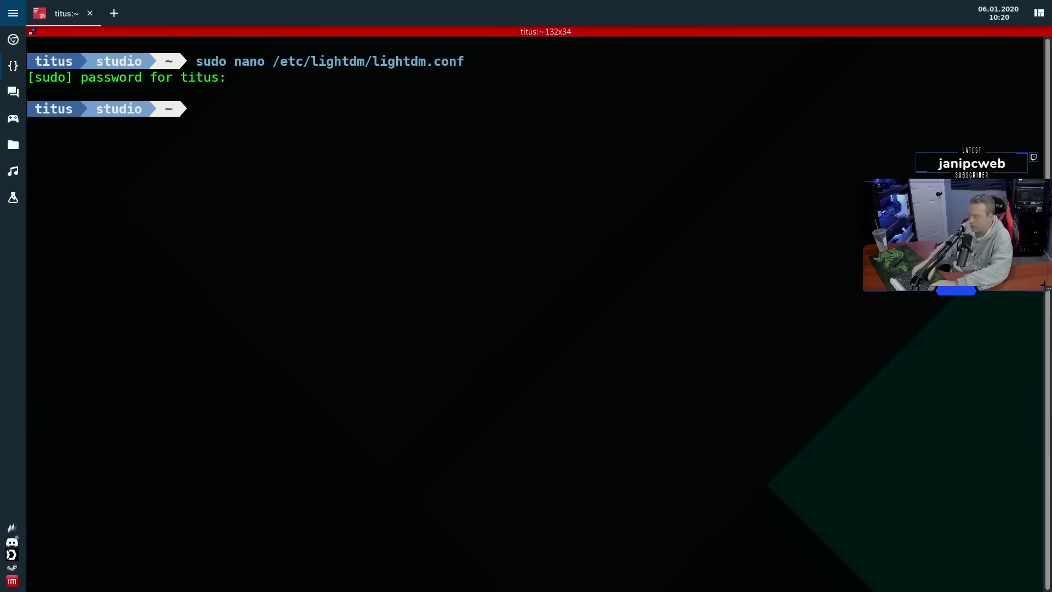
Become root with su, change into /etc/lightdm and list its files with ll.
type("su")
key("Return")
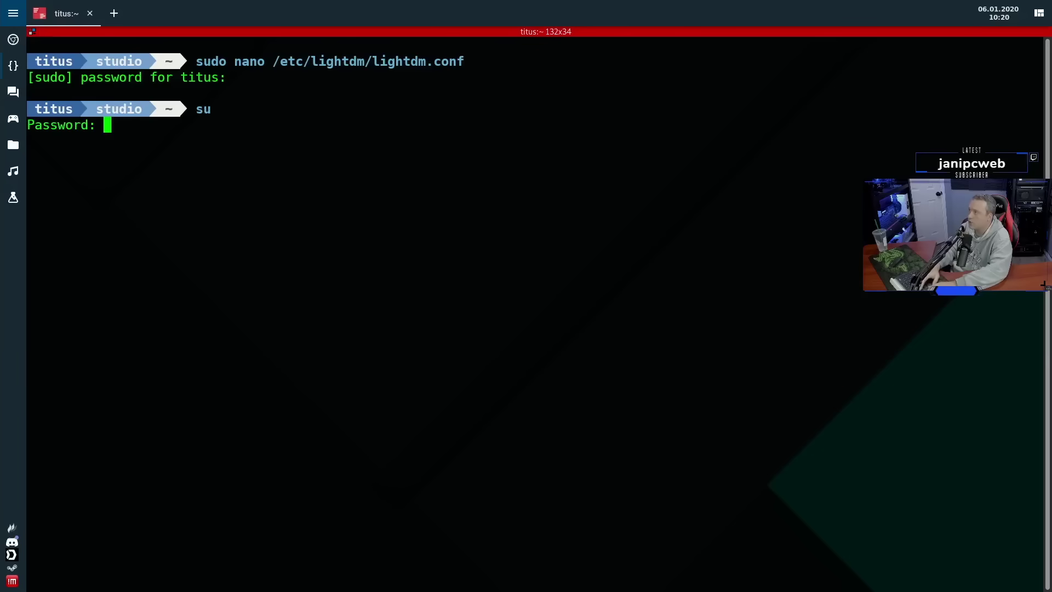
key("Return")
type("cd /etc")
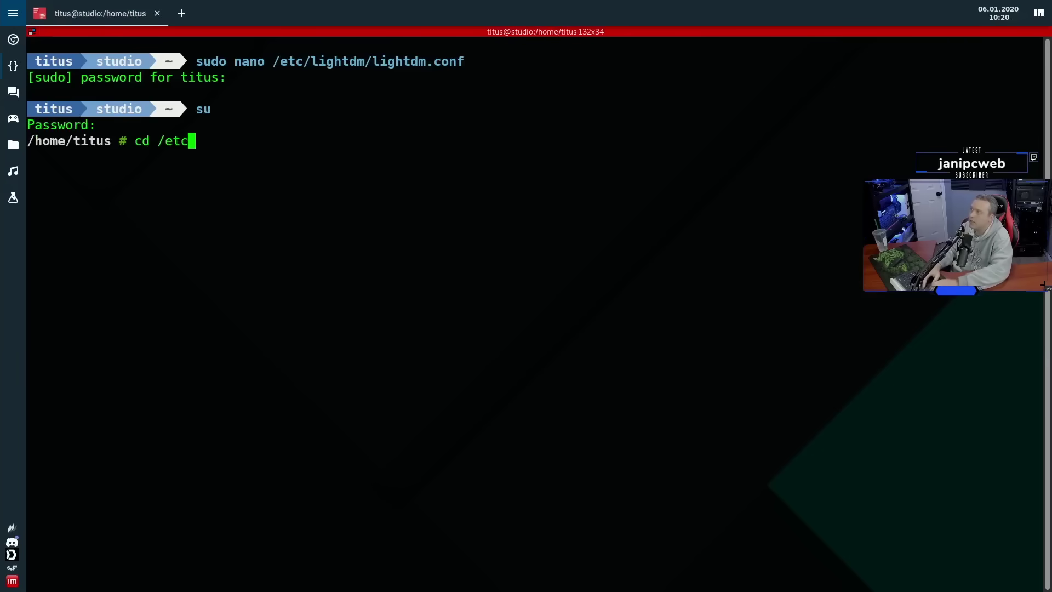
type("/li")
key("Tab")
key("Return")
type("ll")
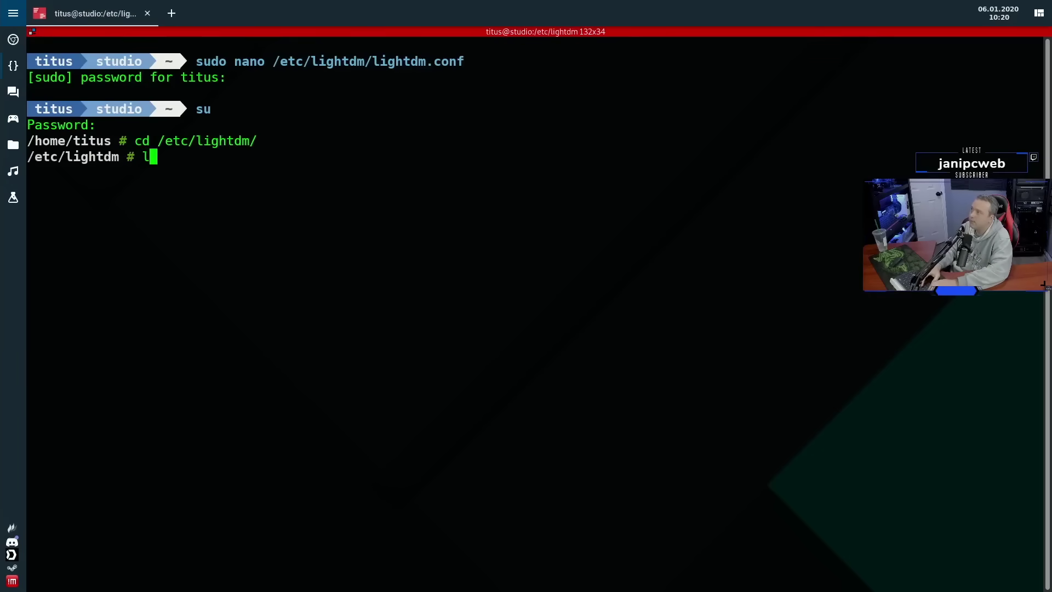
key("Return")
Open lightdm-webkit2-greeter.conf in nano.
type("nano ligh")
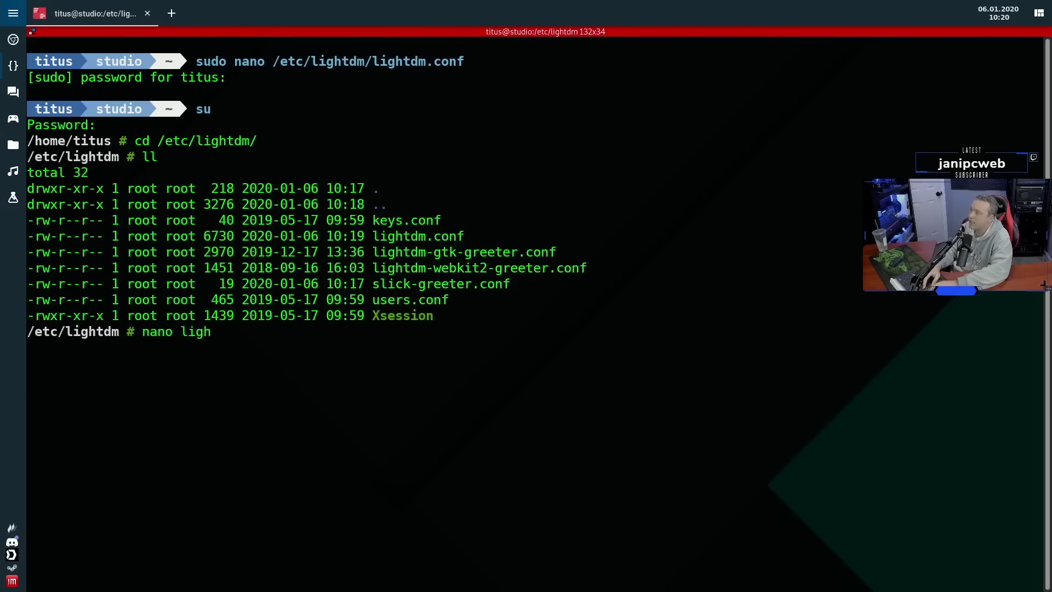
key("Tab")
type("-web")
key("Tab")
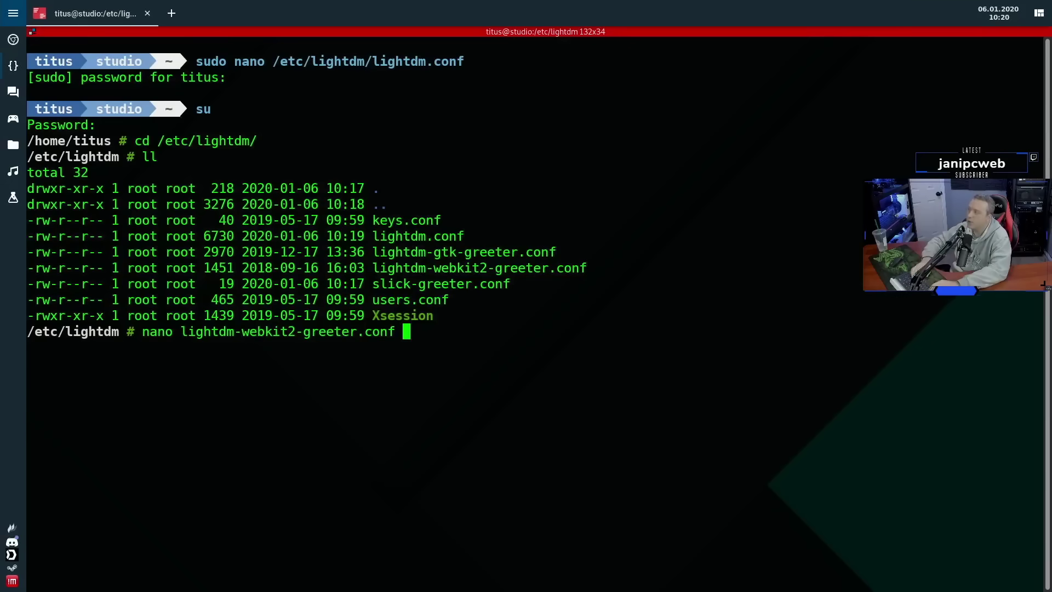
key("Return")
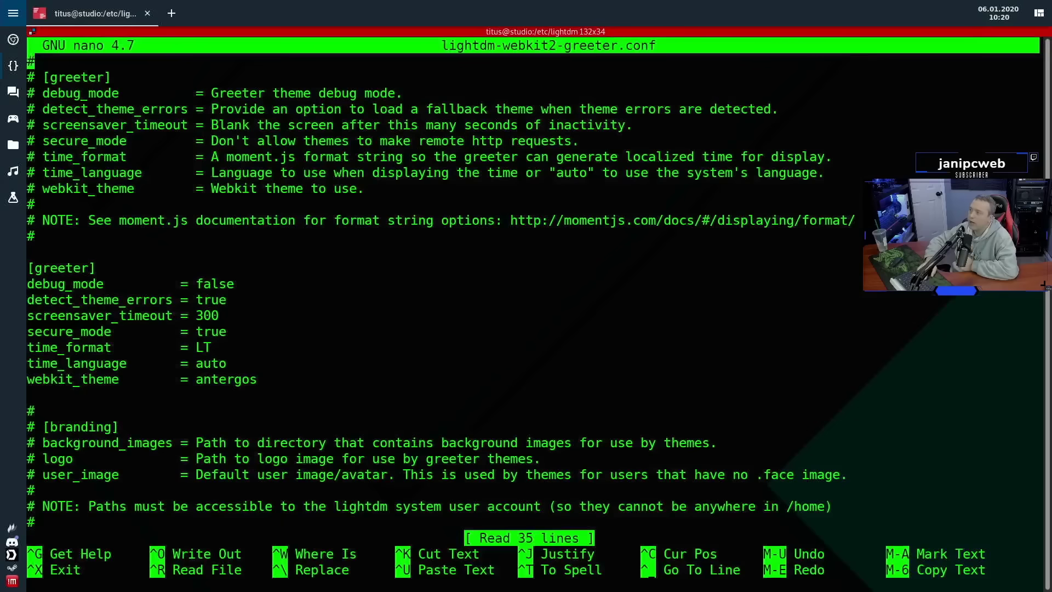
Move past webkit_theme = antergos to the [branding] background_images setting, then exit nano.
left_click(31, 77)
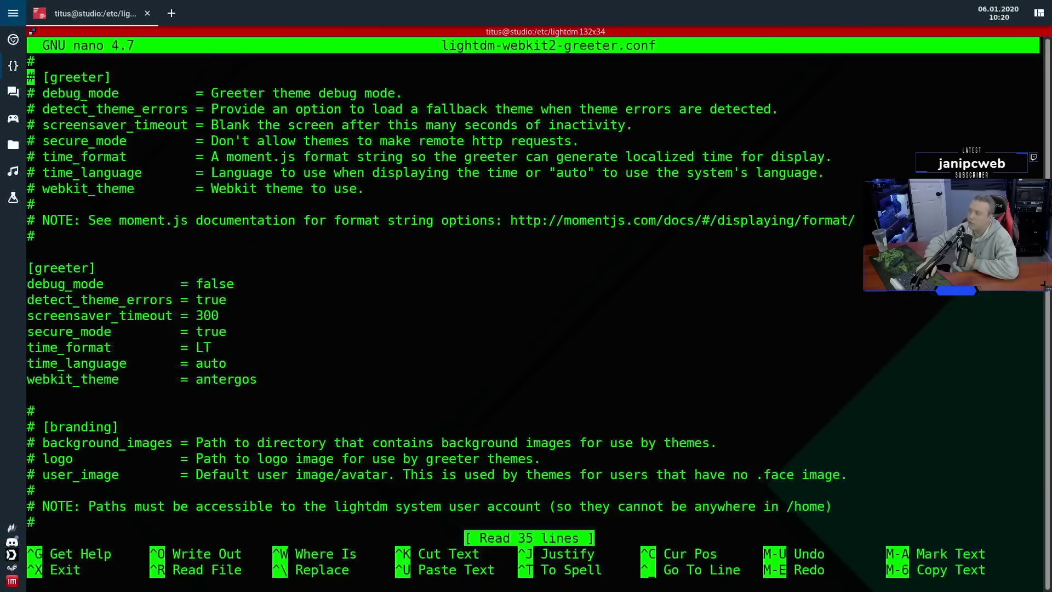
key("Down")
key("Down")
key("Down")
key("Down")
key("Down")
key("Down")
key("Down")
key("Down")
key("Down")
key("Down")
key("Down")
key("Down")
key("Down")
key("Down")
key("Down")
key("Down")
key("Down")
key("Down")
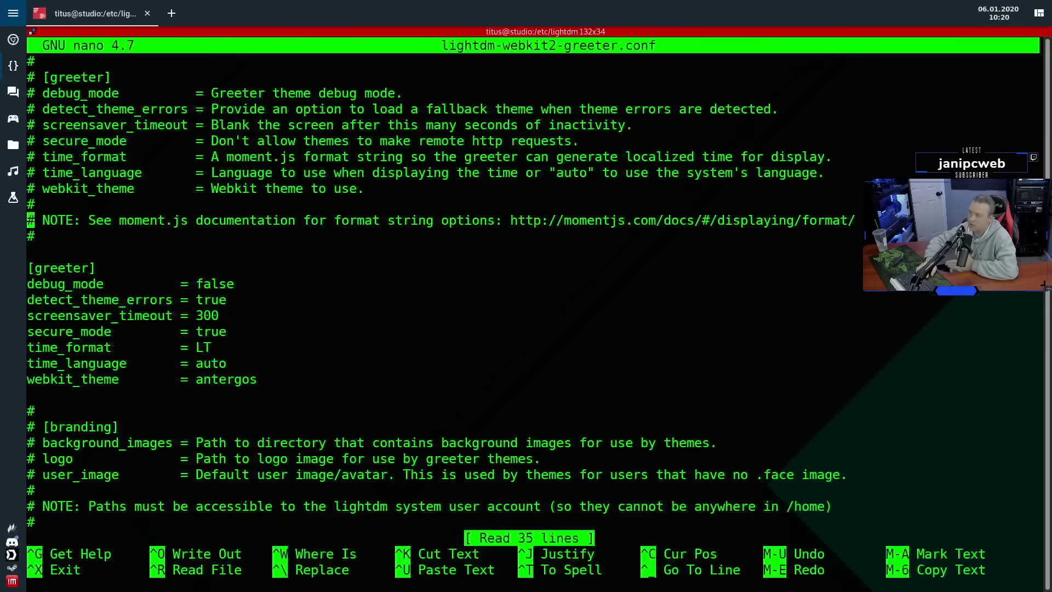
key("Down")
key("Up")
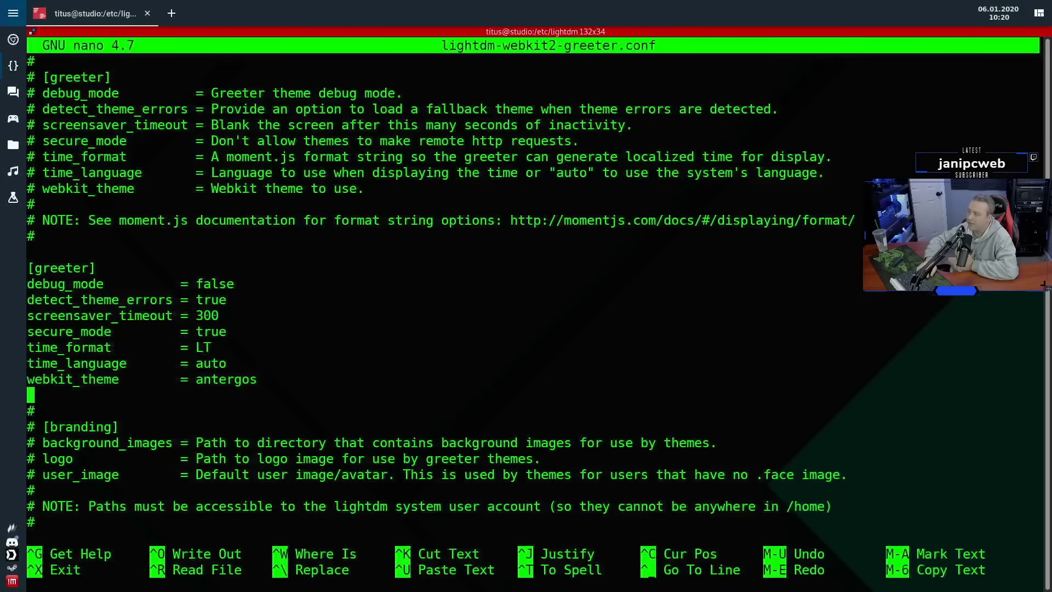
key("Down")
key("Down")
key("Down")
key("Down")
key("Down")
key("Down")
key("Down")
key("Down")
key("Down")
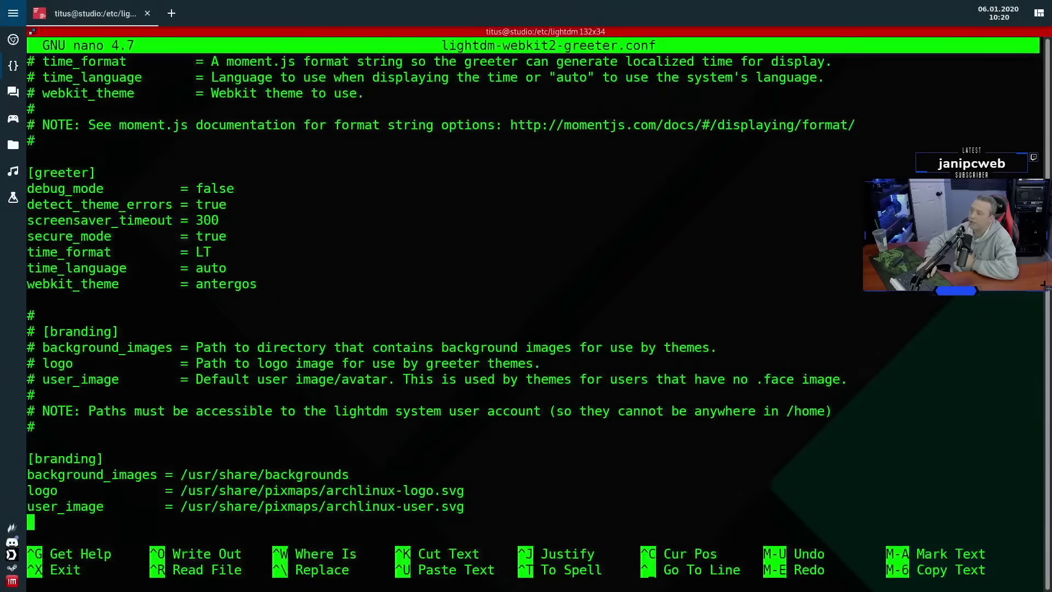
key("Up")
key("Up")
key("Up")
key("Up")
key("Down")
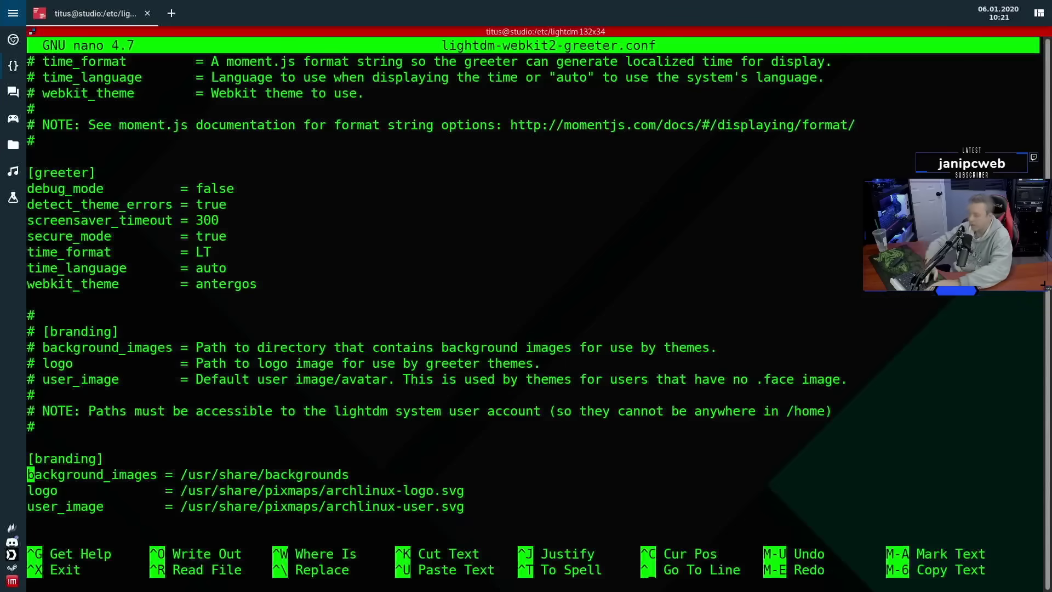
key("ctrl+x")
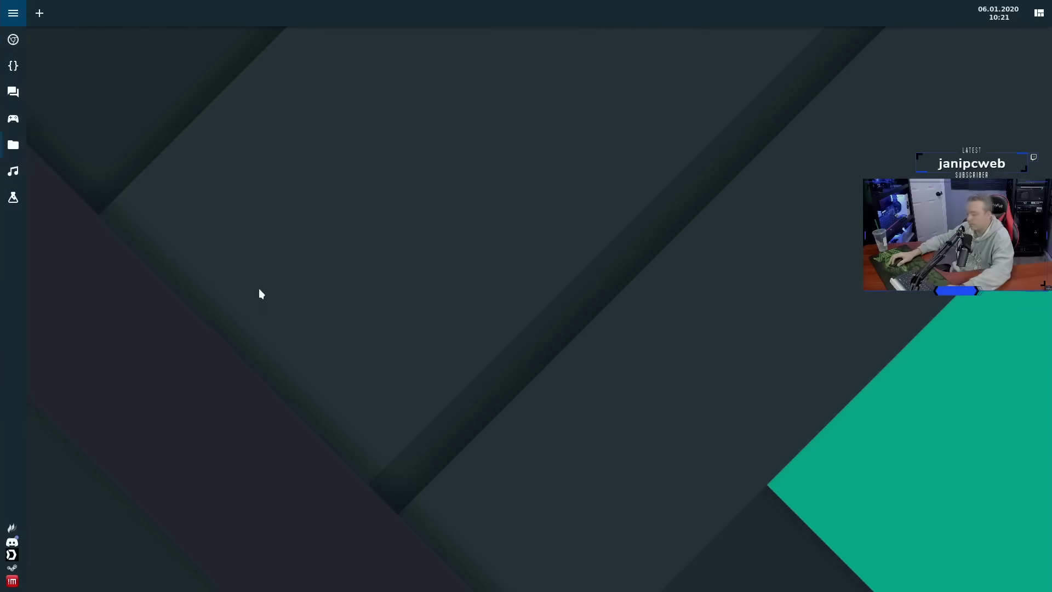
Copy Twitch-Banner.jpg into /usr/share/backgrounds/ with sudo, then exit the drop-down terminal.
key("F12")
type("sudo ")
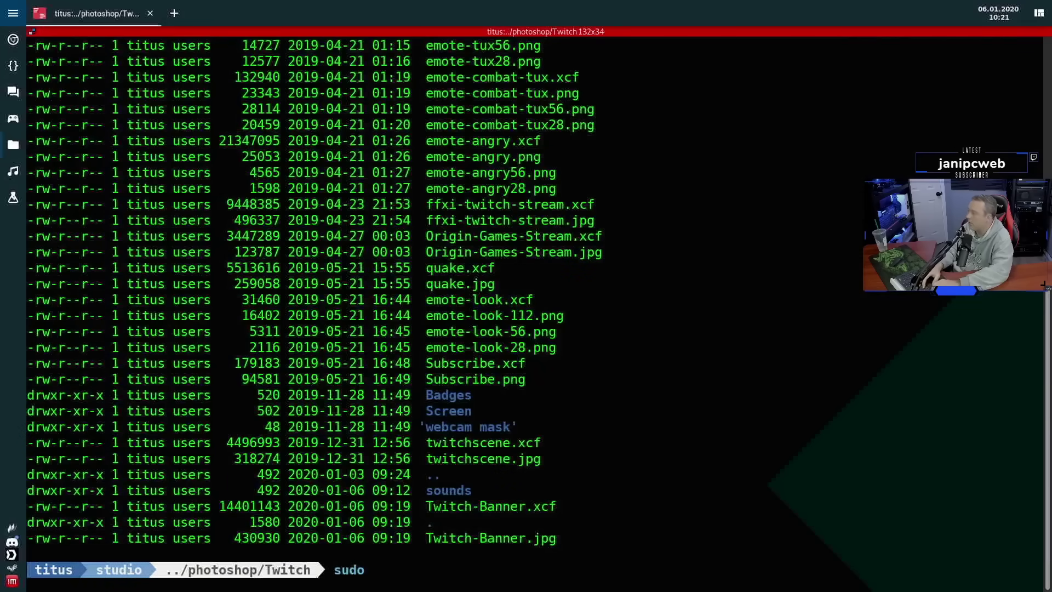
type("cp Twit")
key("Tab")
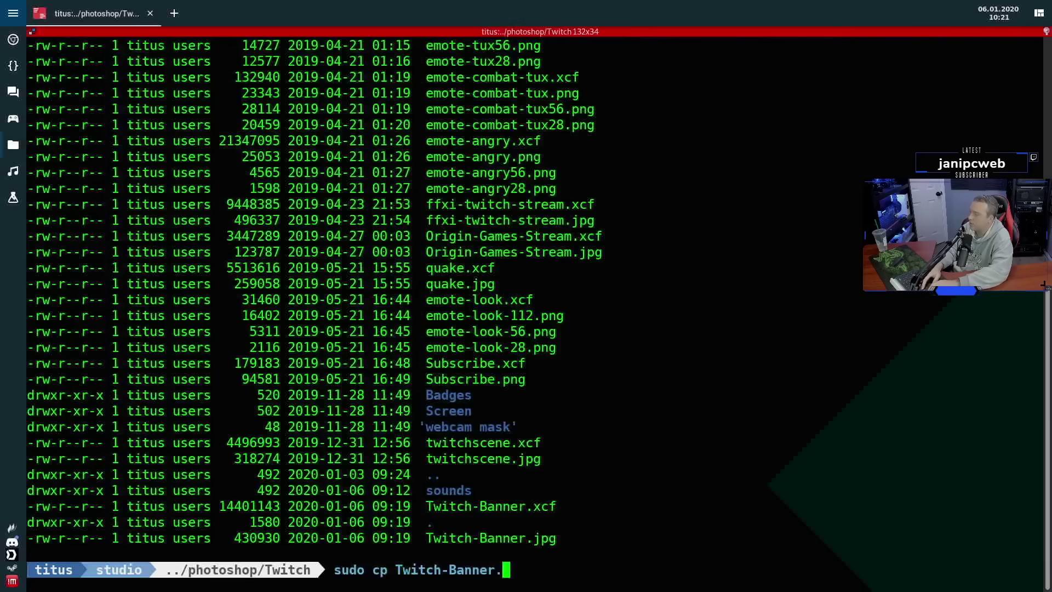
type("jpg ")
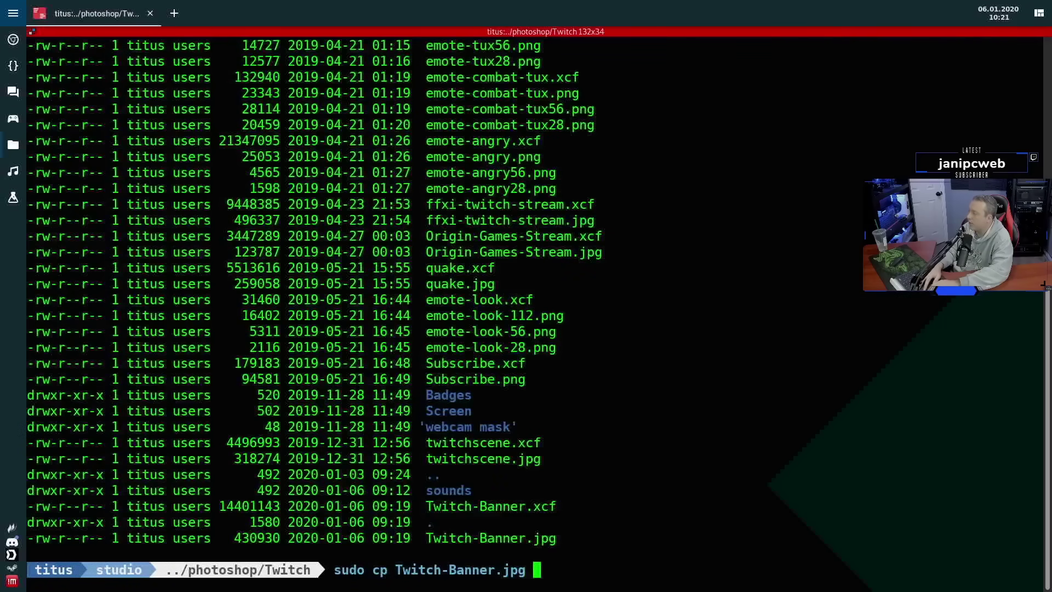
type("/usr/sh")
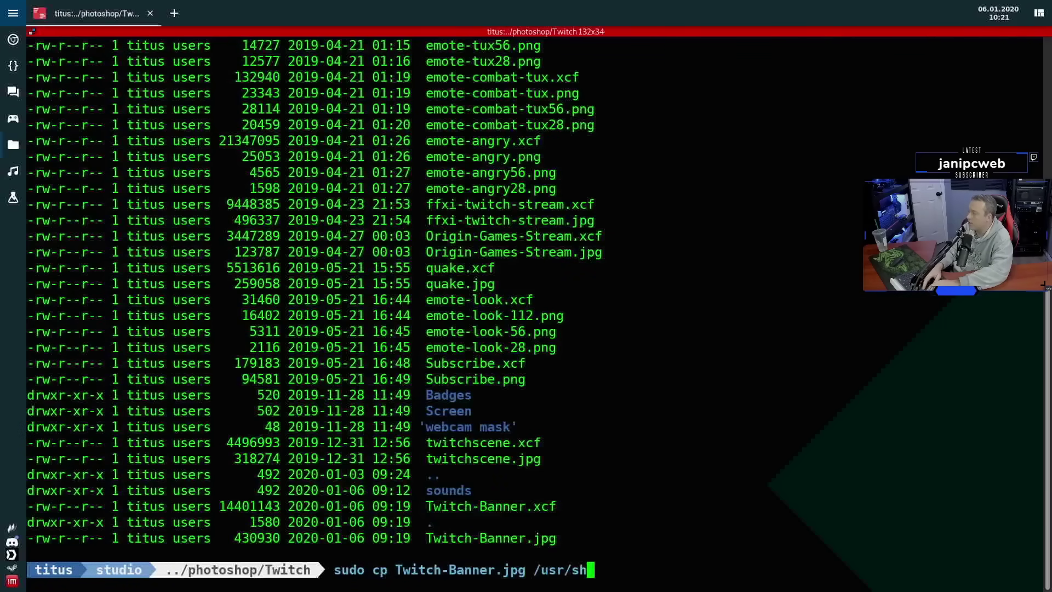
type("are/bac")
key("Tab")
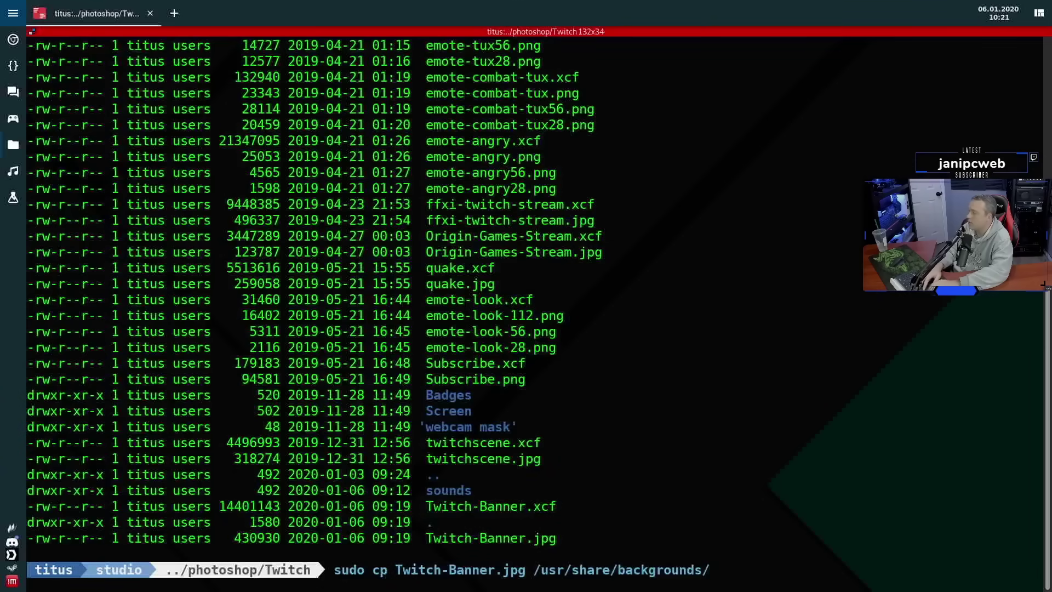
key("Return")
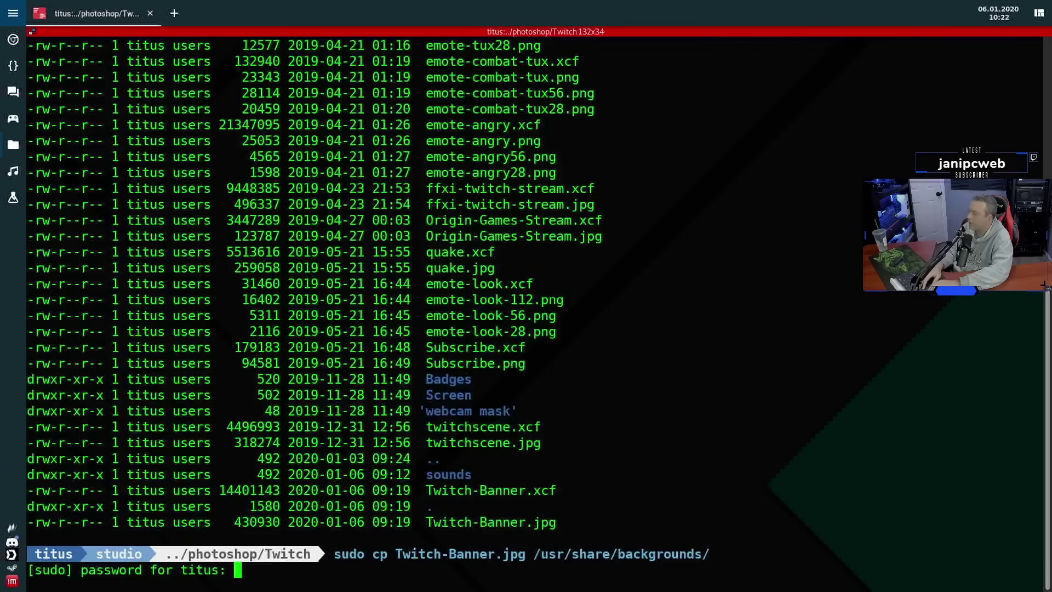
key("Return")
type("exit")
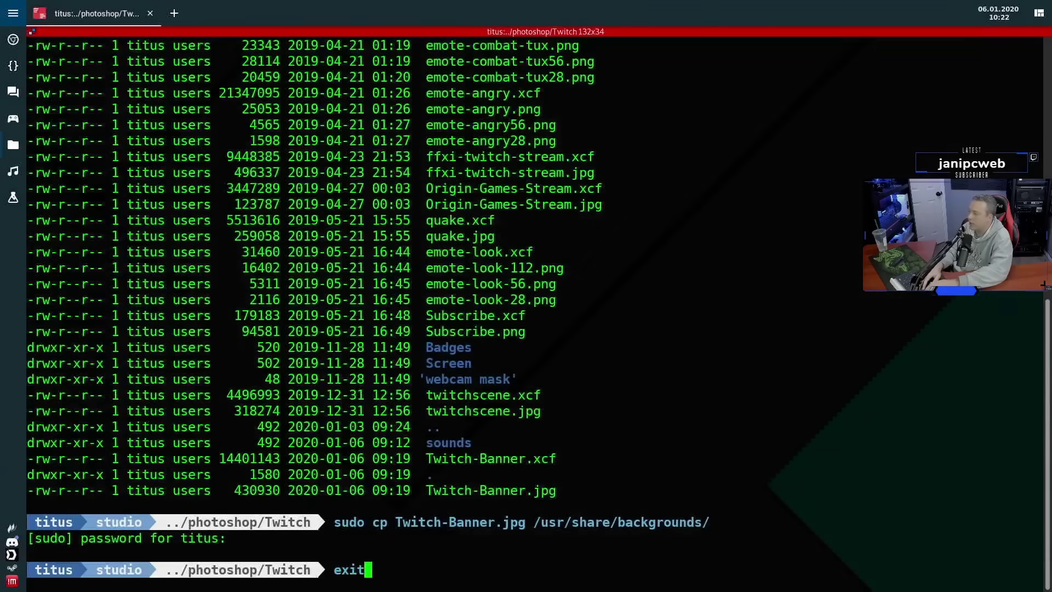
key("Return")
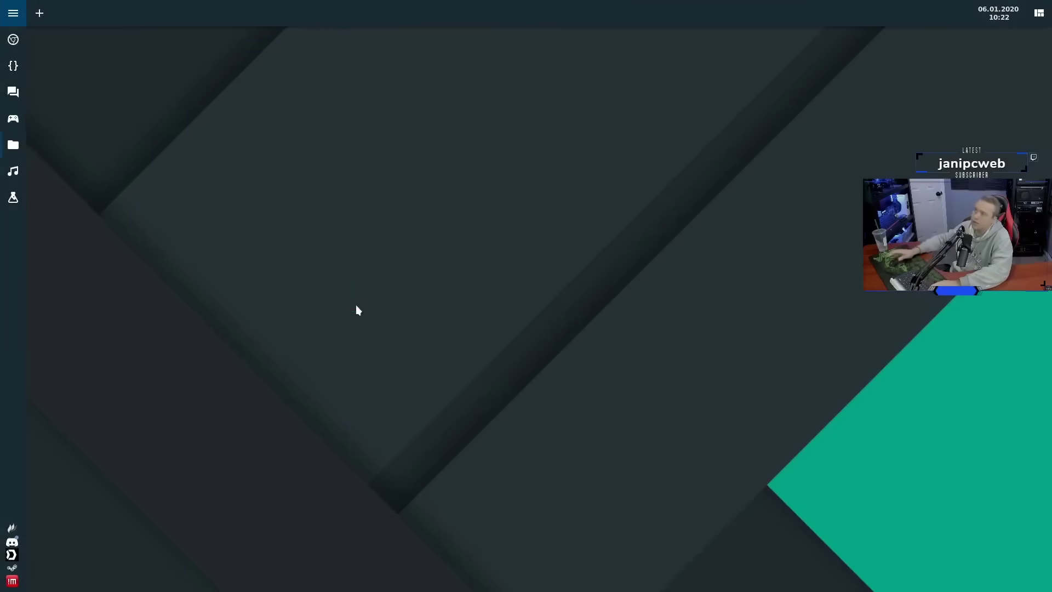
End the work session, then select the banner thumbnail under Background Options as the login background.
left_click(13, 13)
left_click(72, 586)
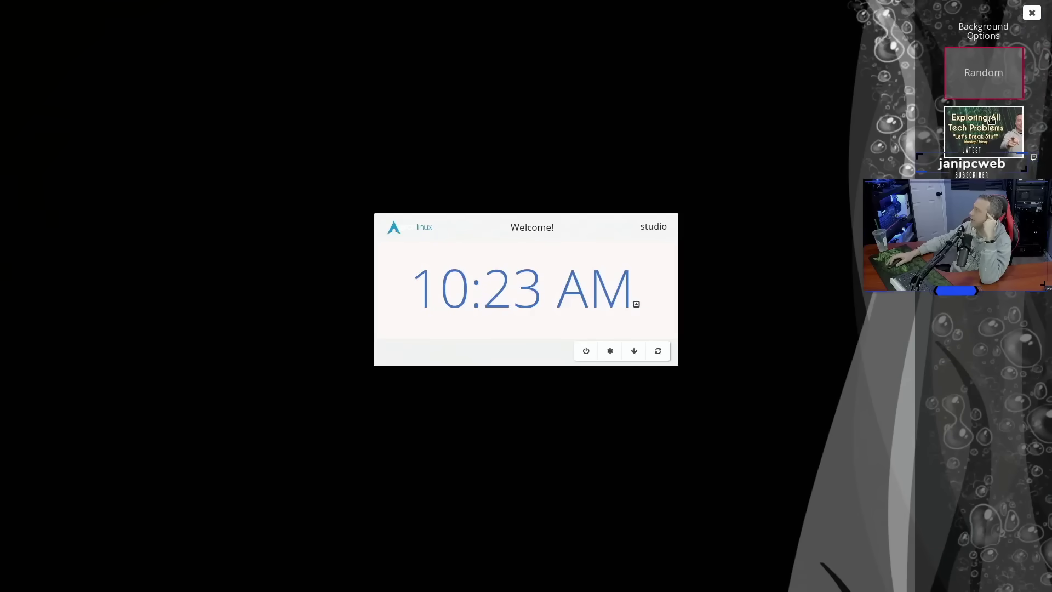
left_click(988, 142)
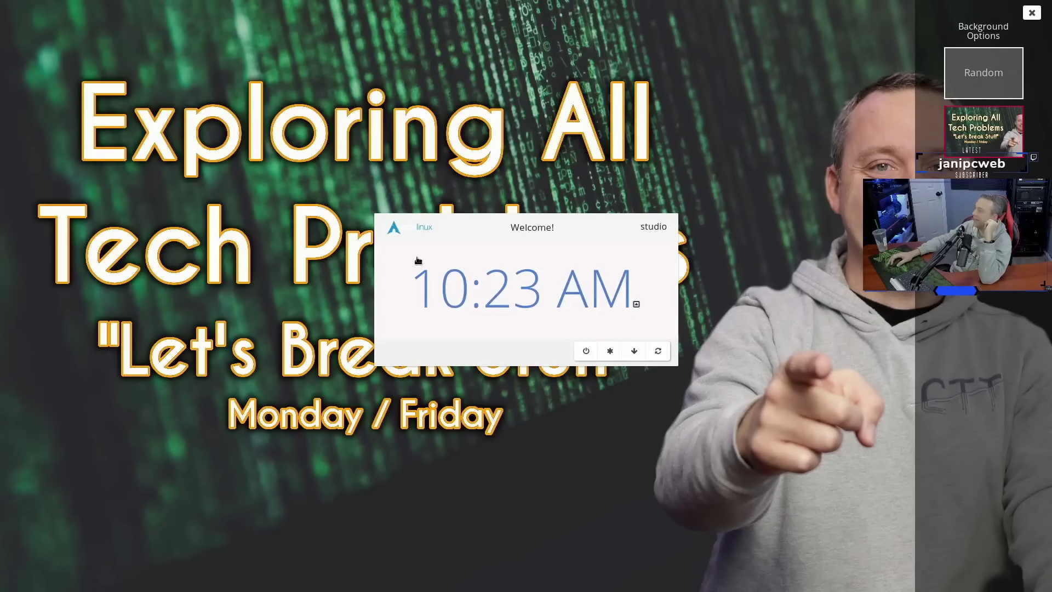
Bring up the webkit2-greeter login form and enter the account password to sign in.
left_click(495, 279)
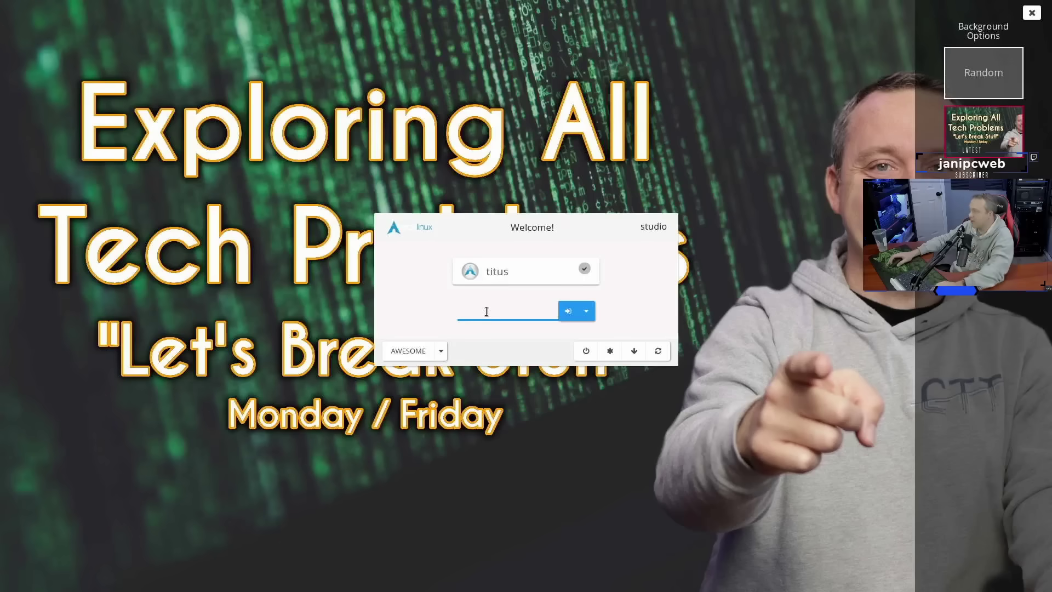
type("****")
key("Return")
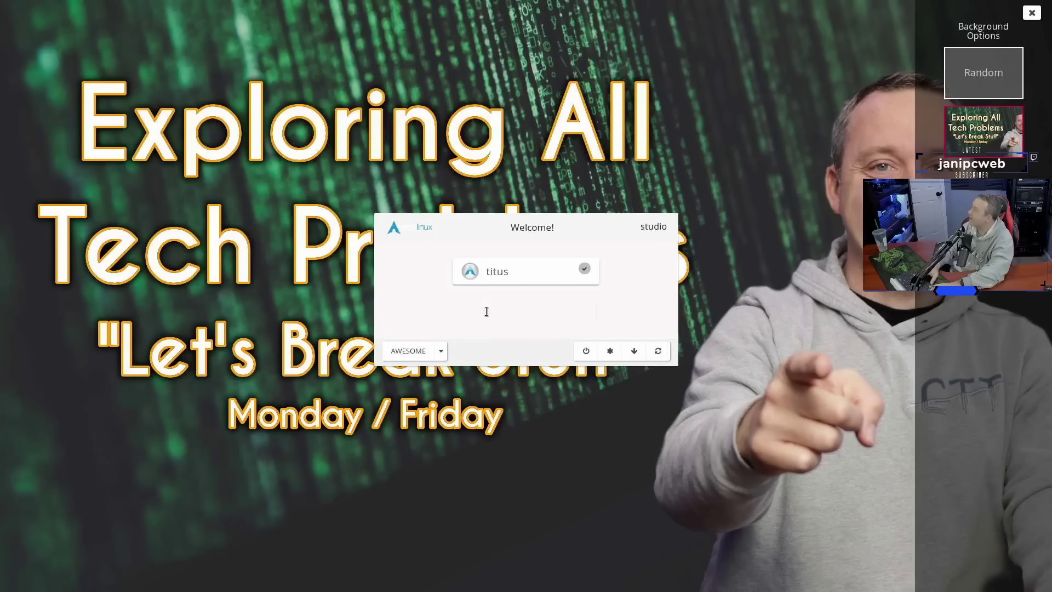